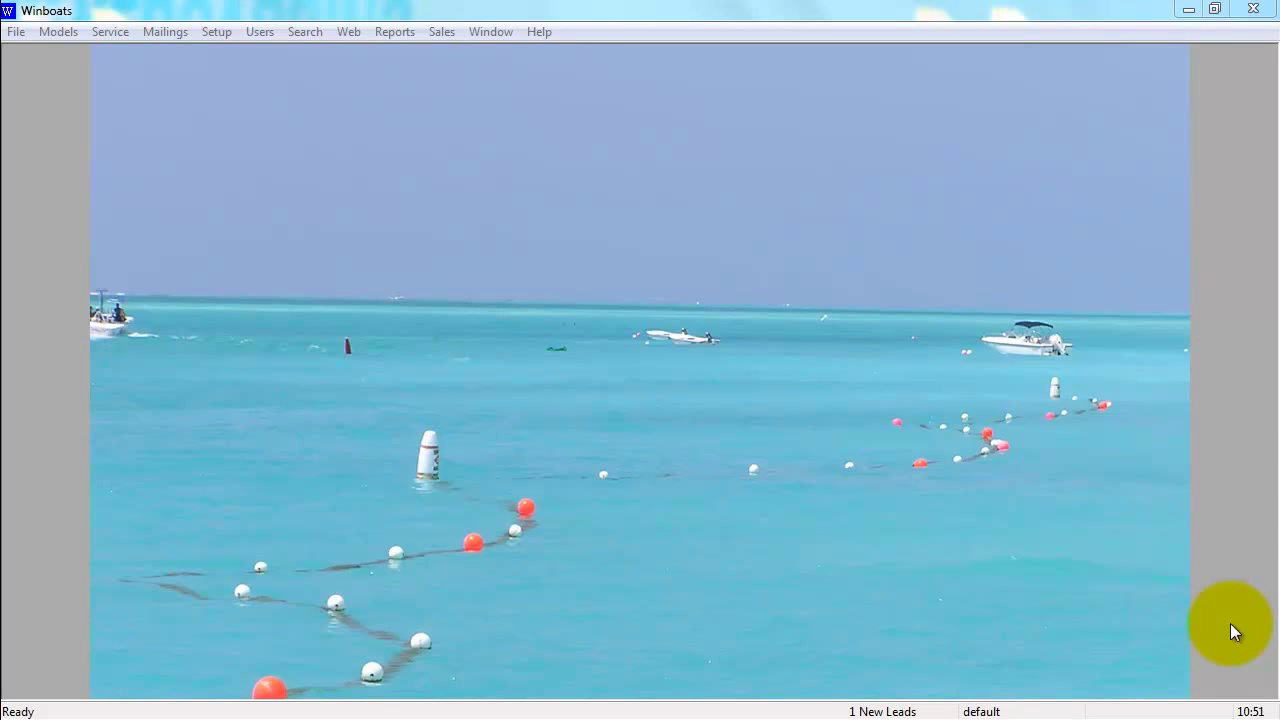
Start creating a new service work order
left_click(110, 32)
mouse_move(154, 124)
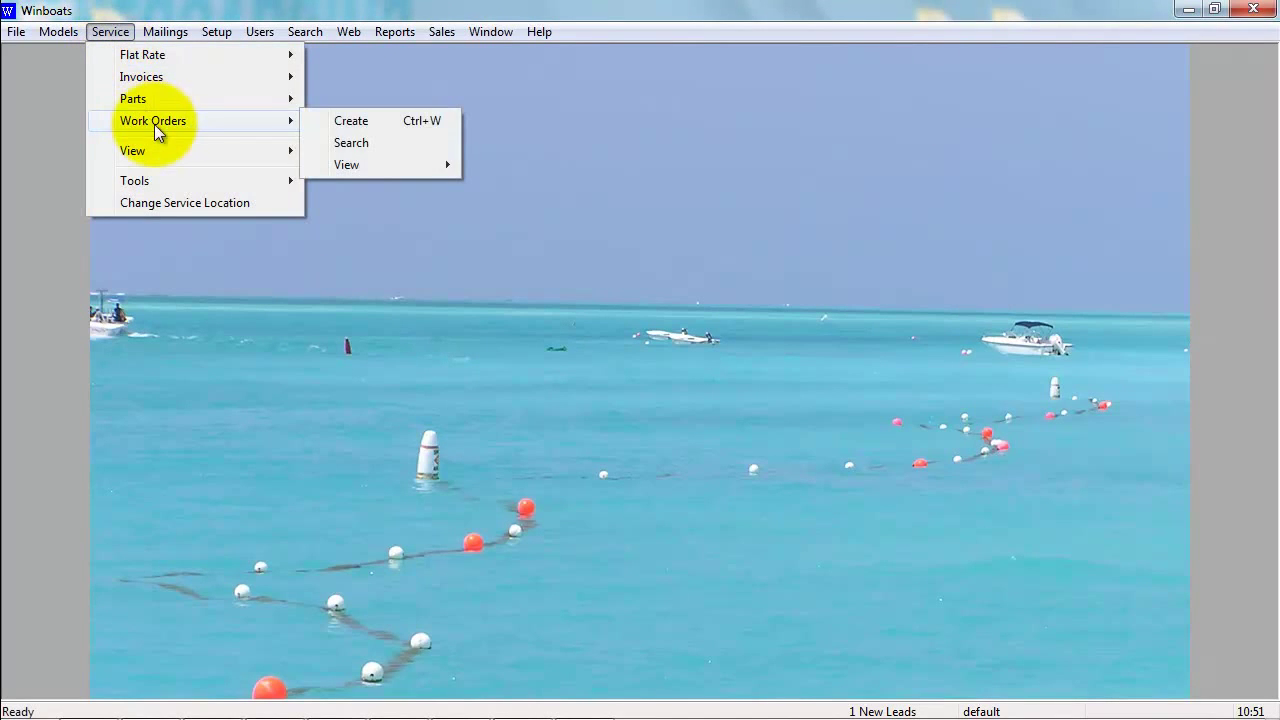
left_click(358, 122)
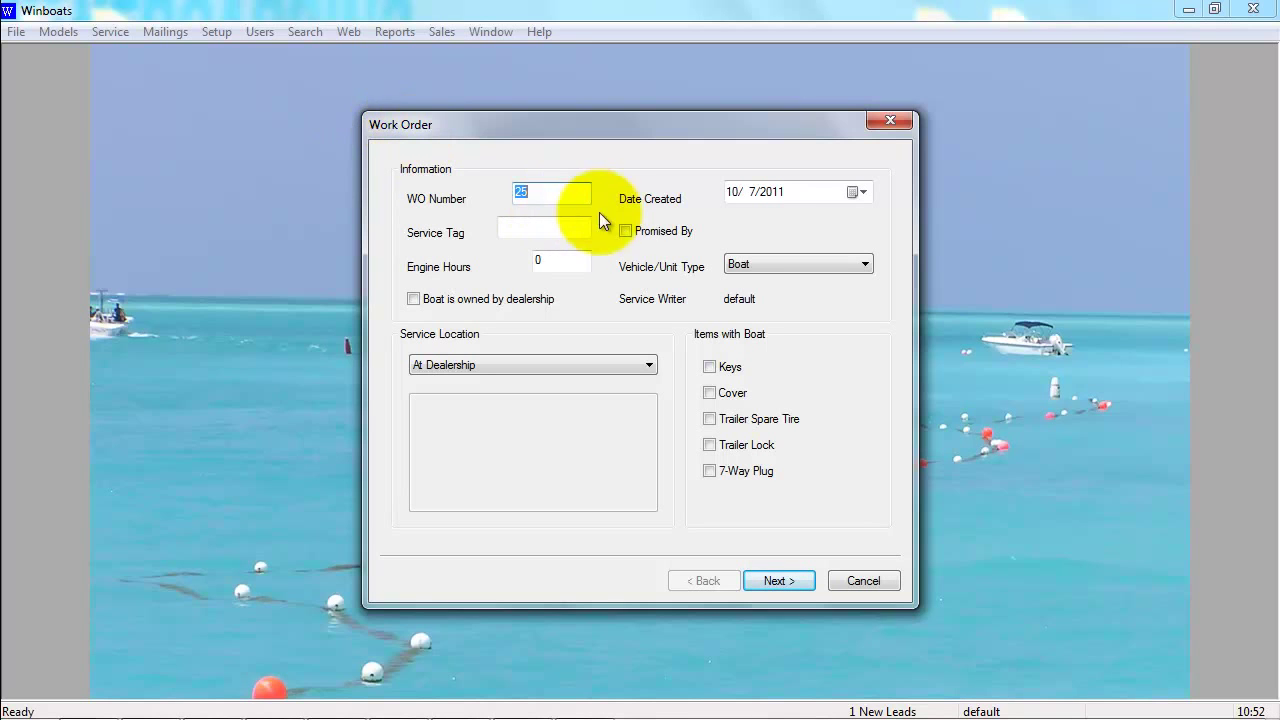
Examine the work order's Promised By option and the available Vehicle/Unit Type and Service Location choices
left_click(626, 232)
left_click(626, 232)
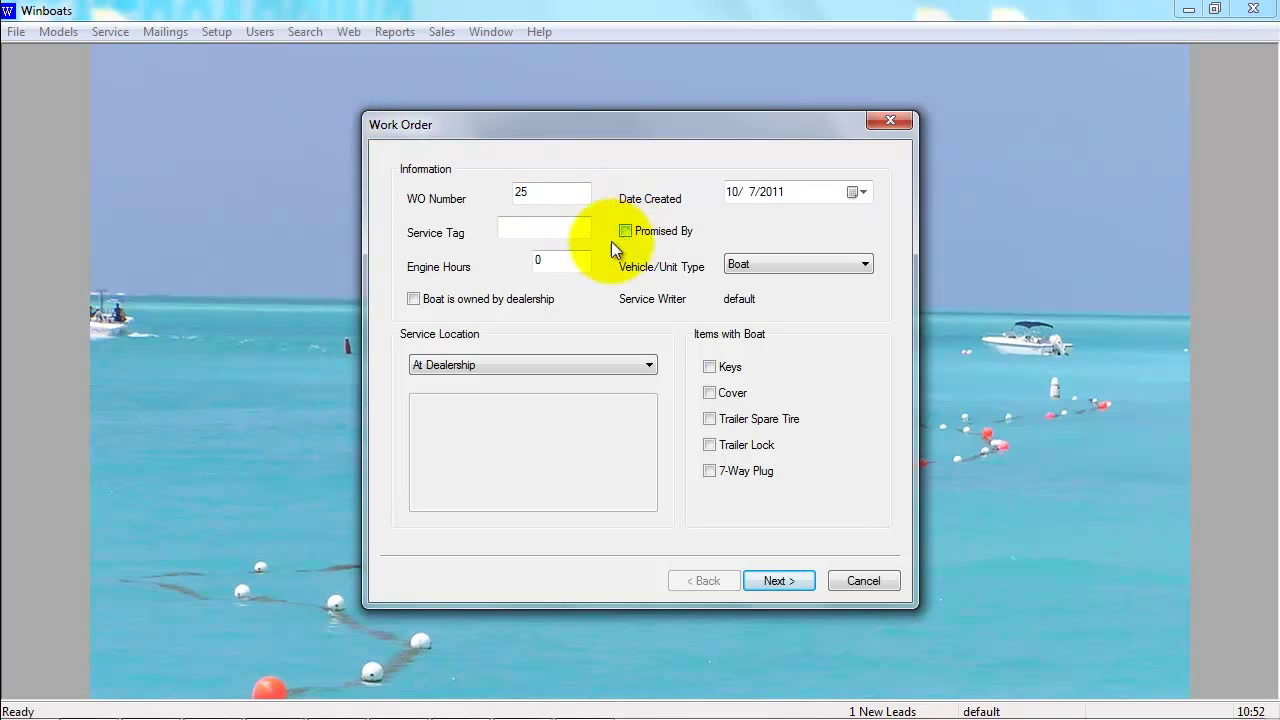
left_click(862, 264)
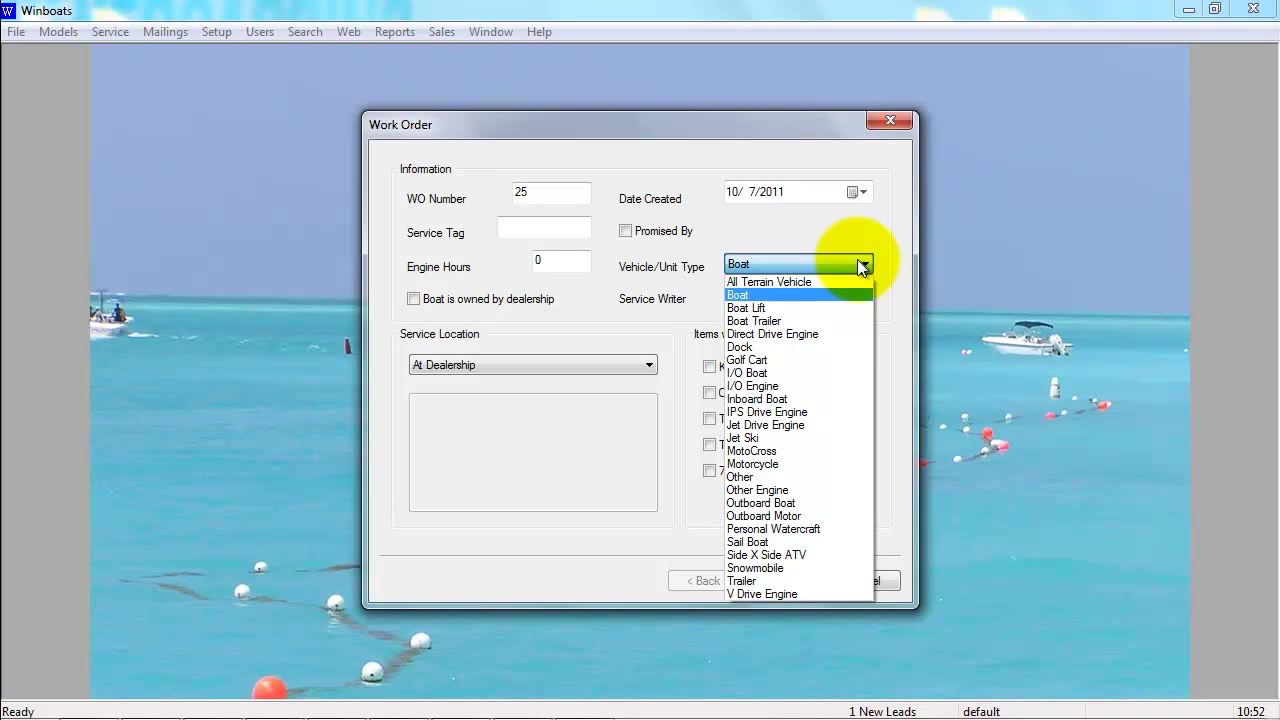
left_click(862, 266)
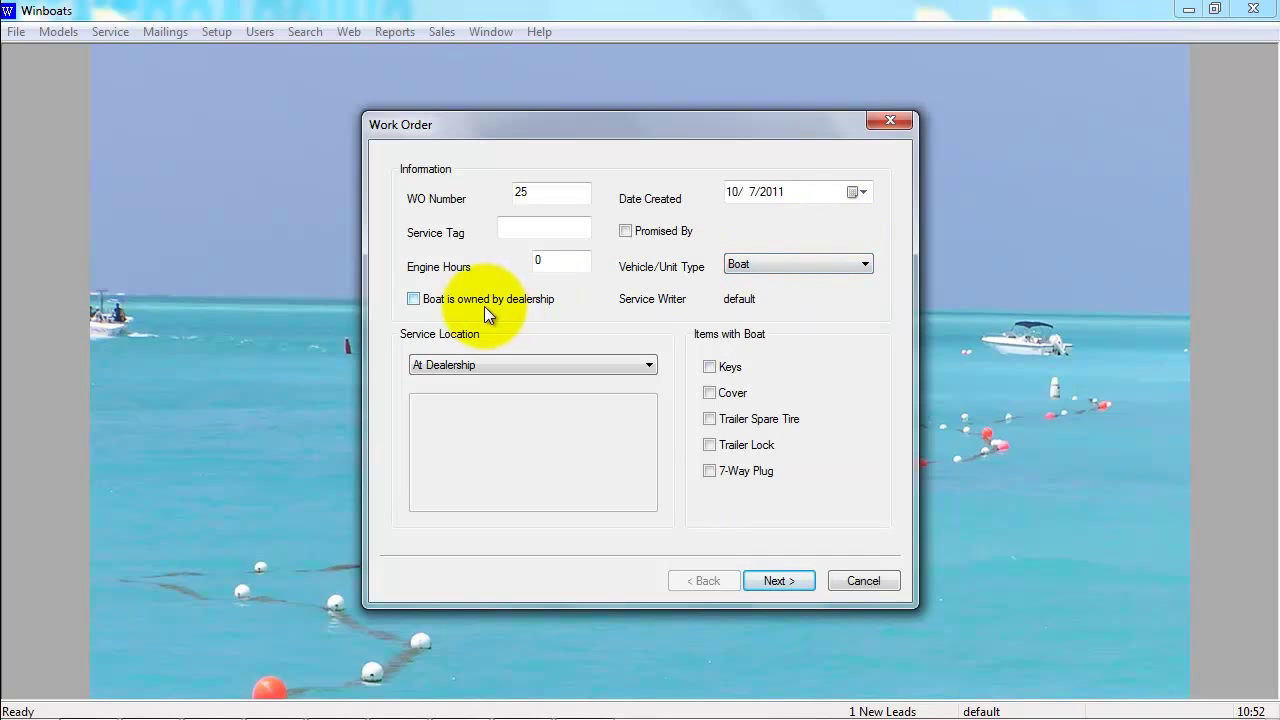
left_click(632, 369)
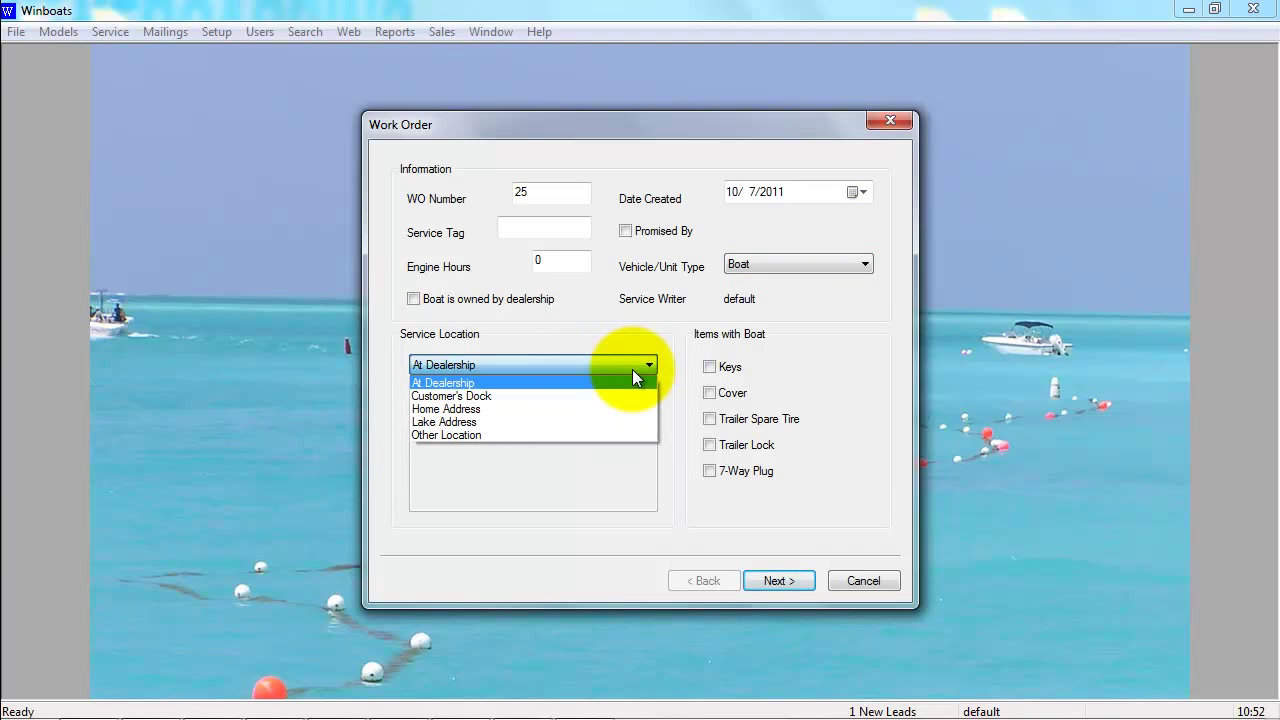
left_click(632, 369)
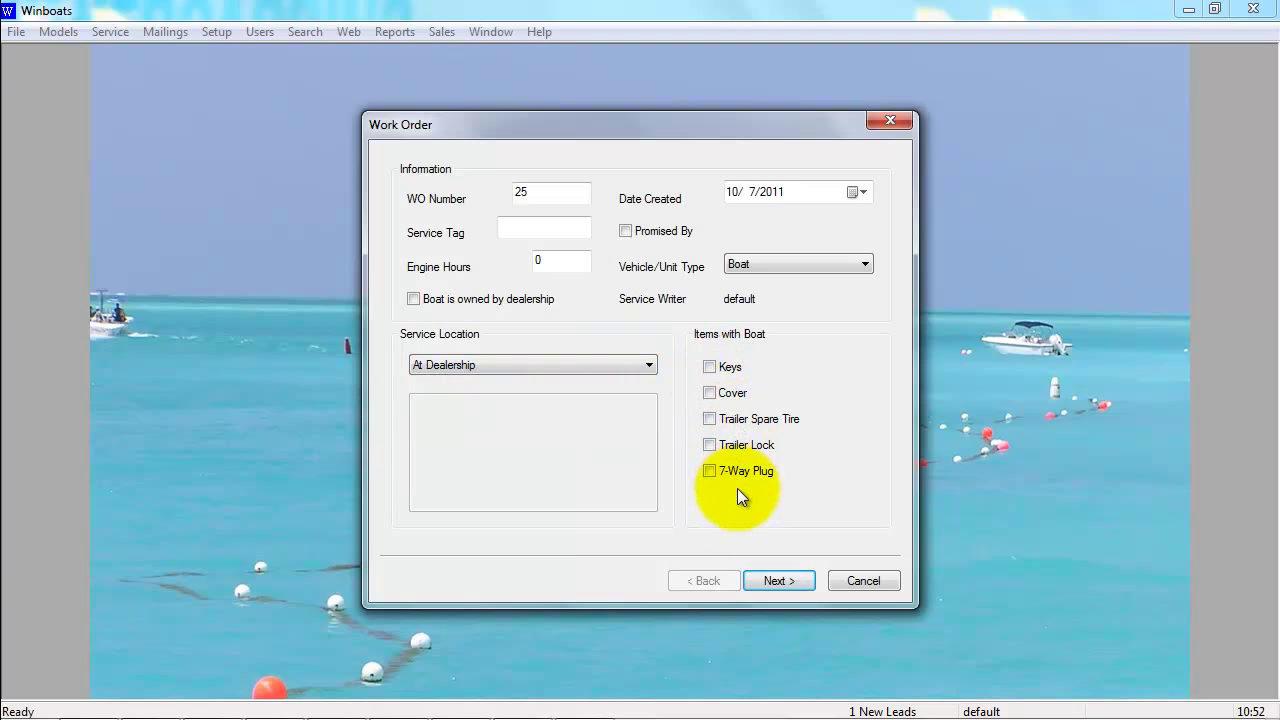
Accept the work order information and choose the customer from the matches for the customer's last name
left_click(772, 580)
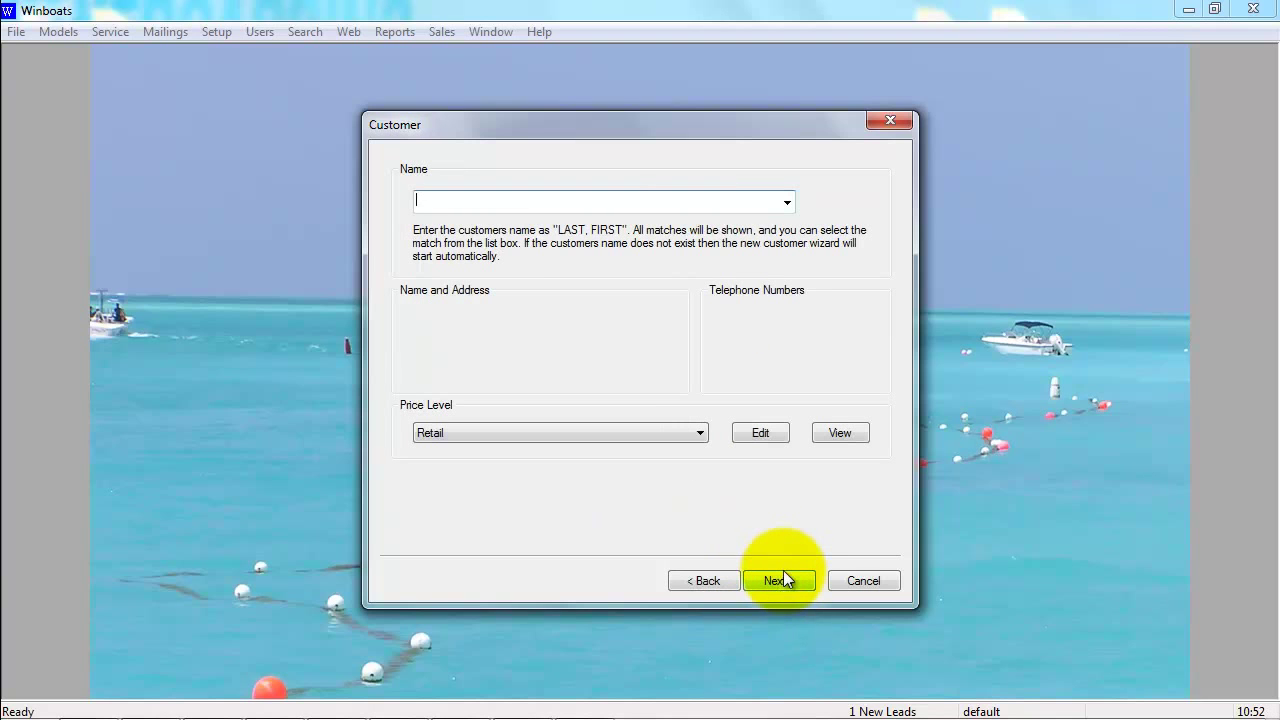
type("rhodes")
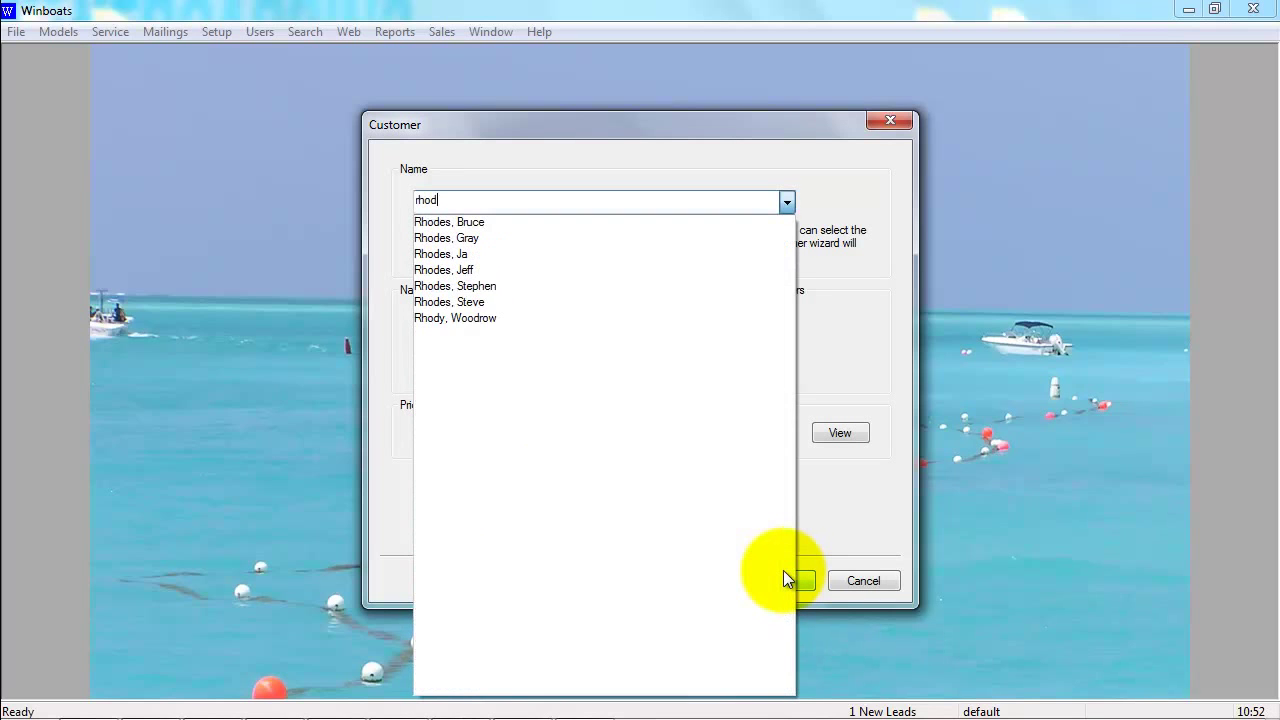
key("Down")
key("Down")
key("Down")
key("Down")
key("Down")
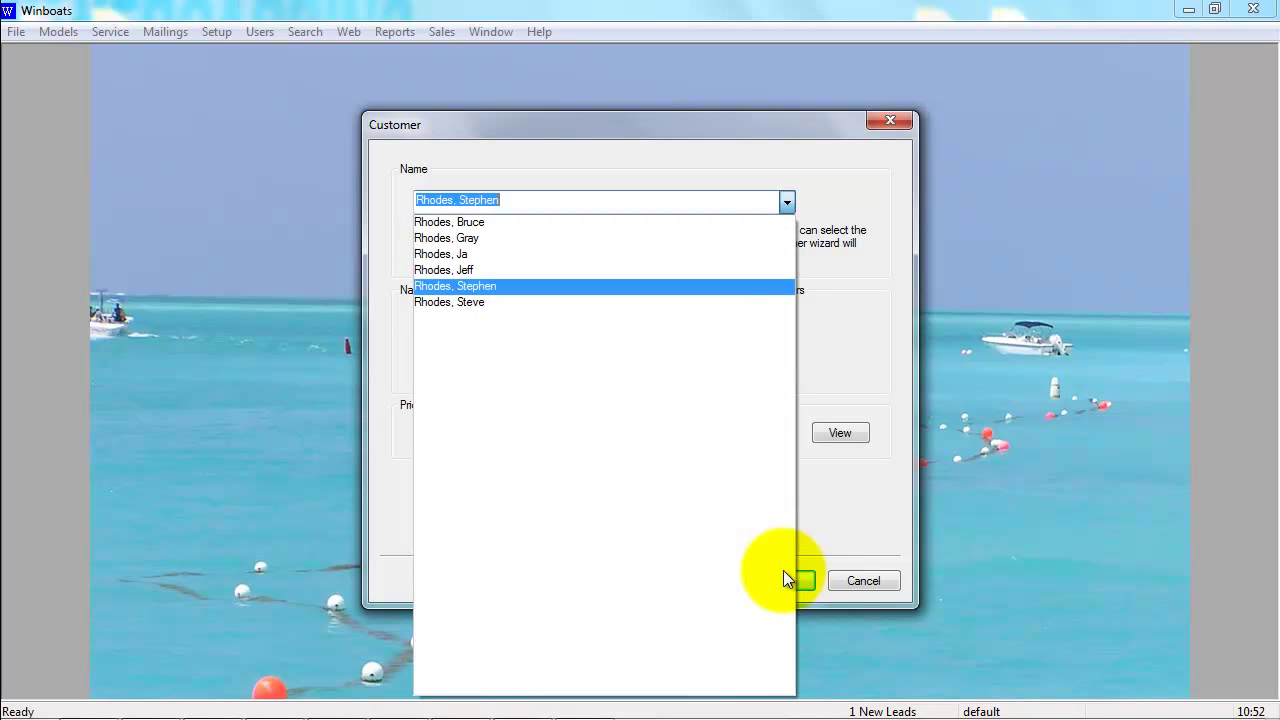
key("Down")
key("Return")
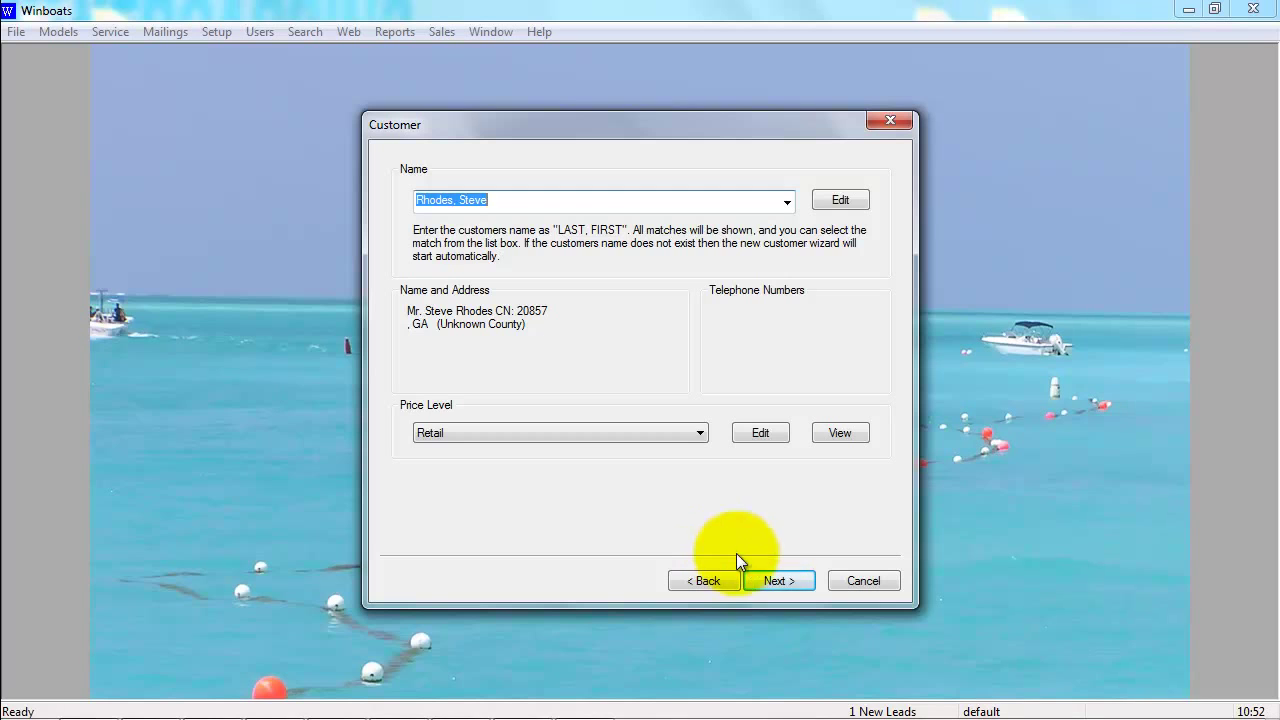
Select the customer-owned 2011 Best Pontoons 220 Sunburner (Hunter Green) as the unit for the work order
left_click(775, 579)
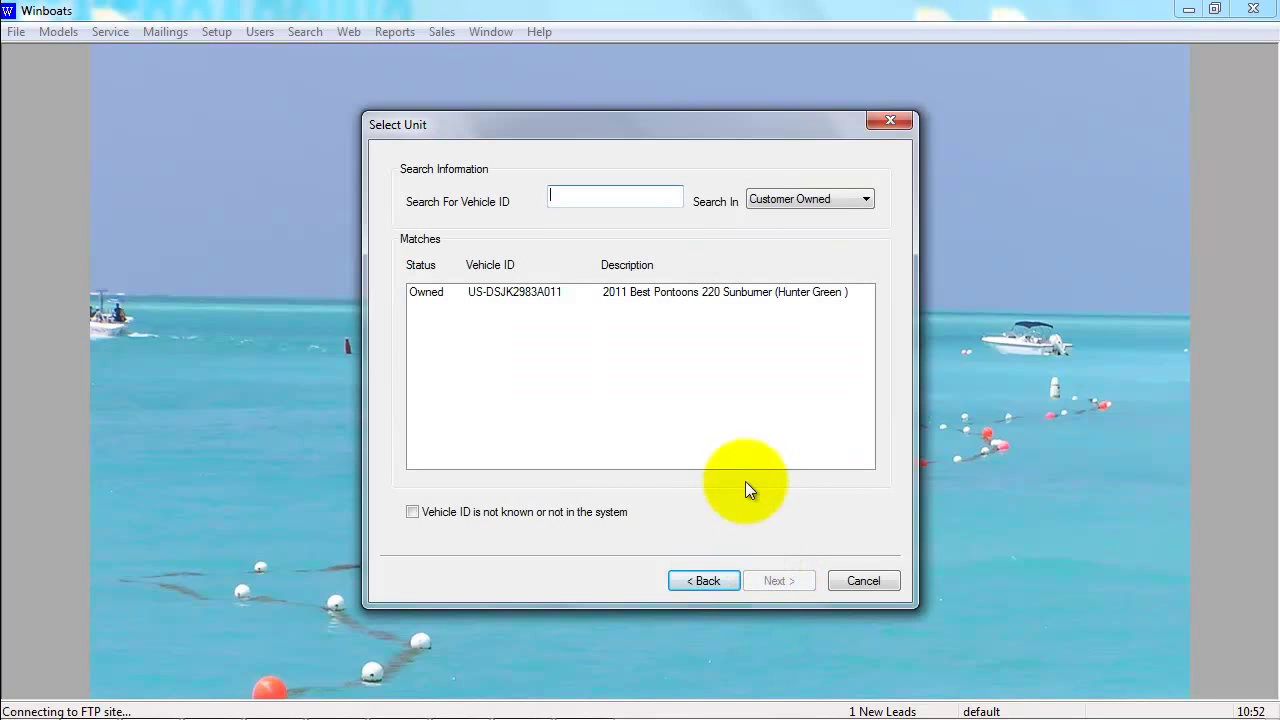
left_click(618, 291)
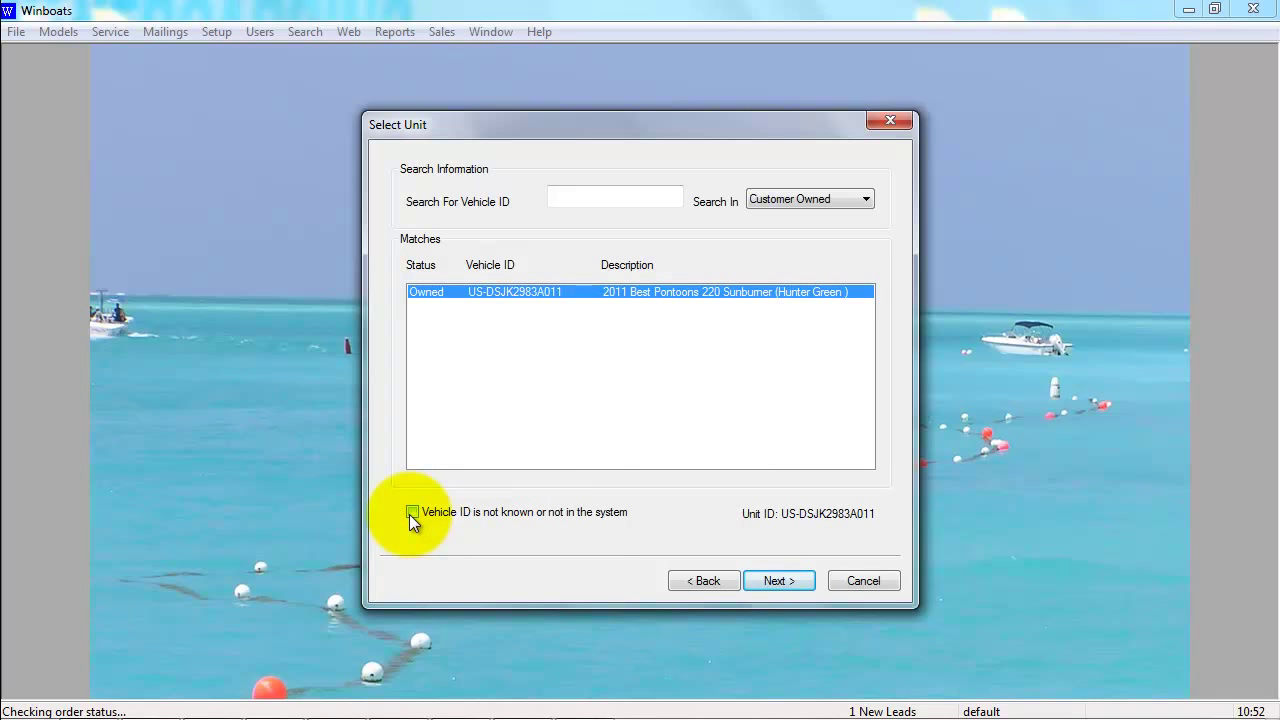
left_click(779, 581)
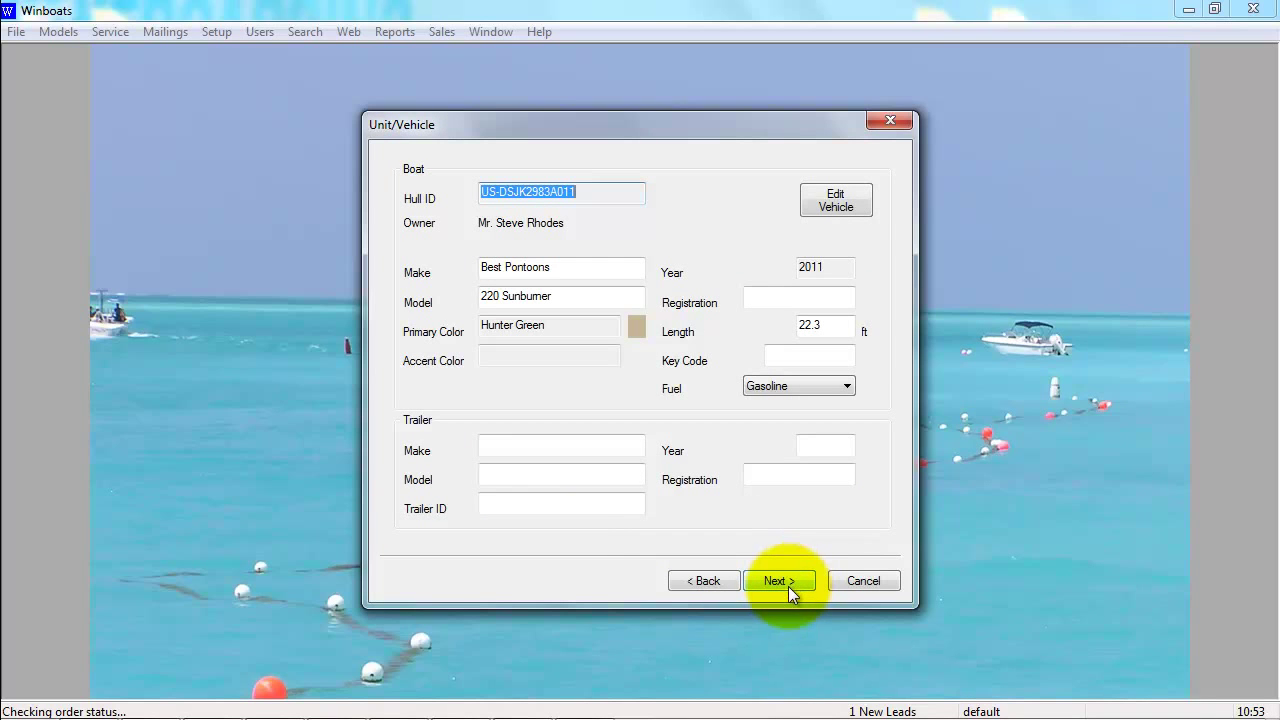
Accept the vehicle, engine and comments pages without entries and proceed to the work order's jobs
left_click(789, 583)
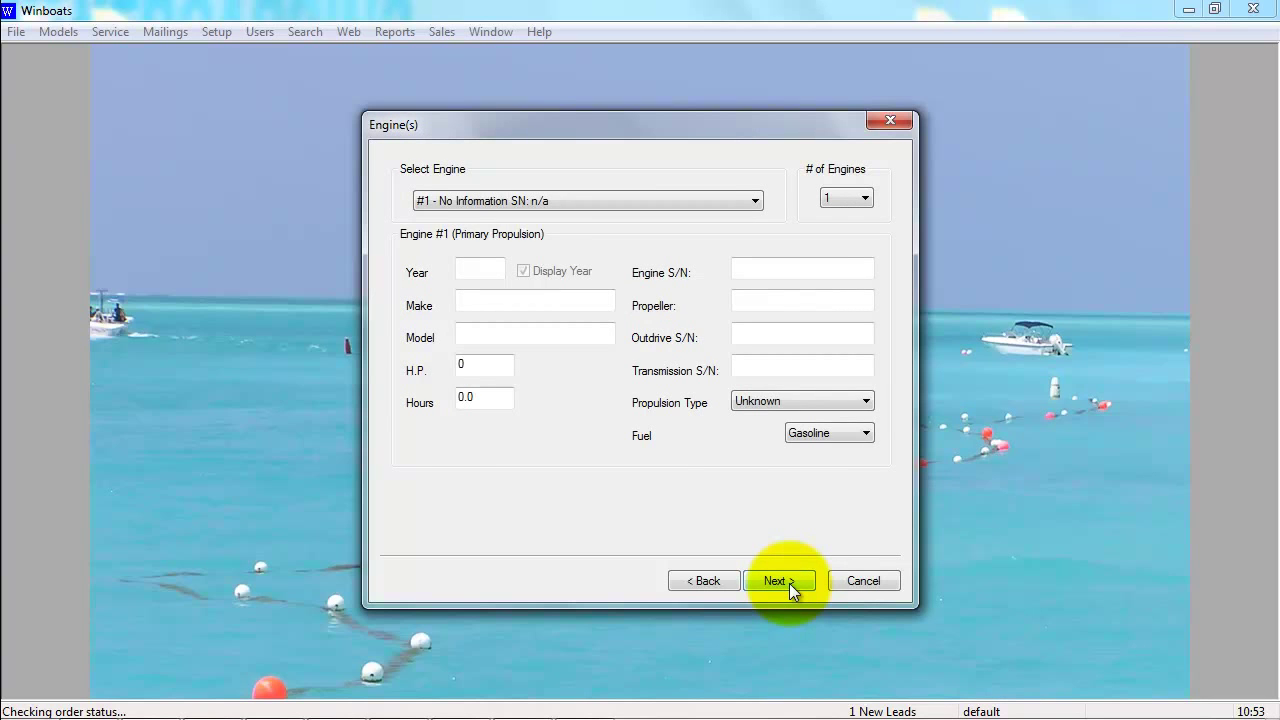
left_click(789, 583)
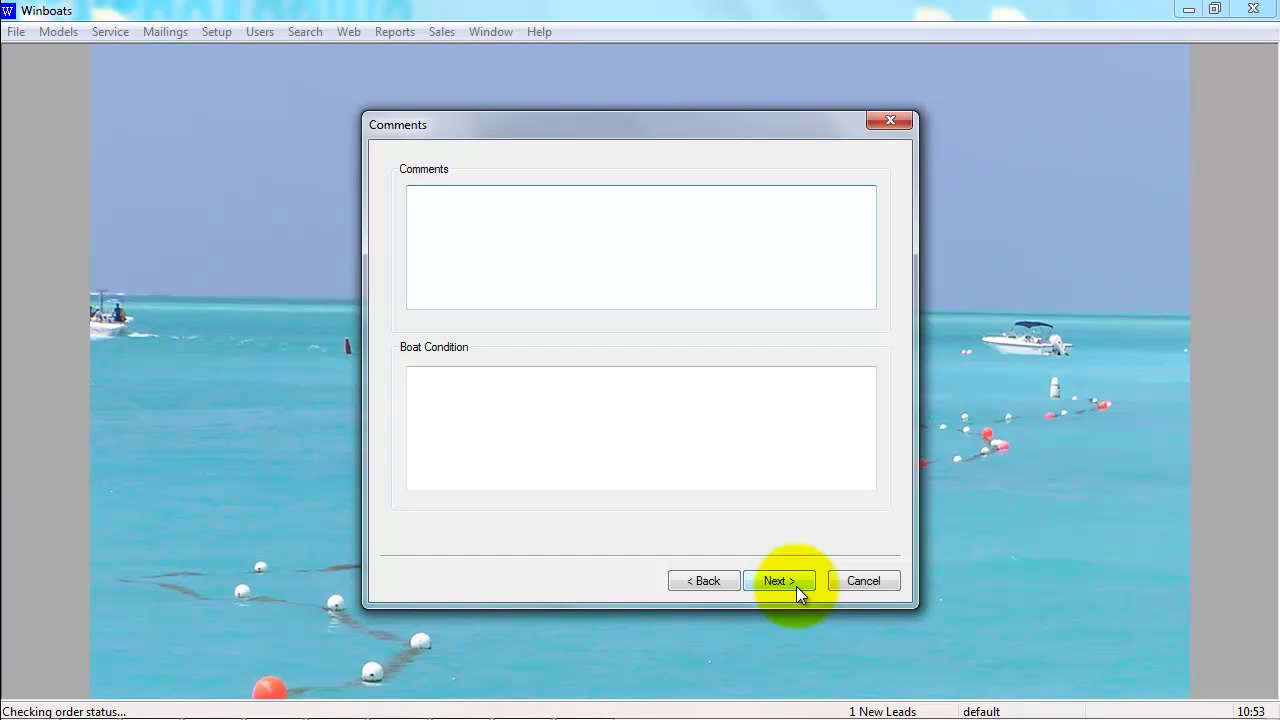
left_click(796, 586)
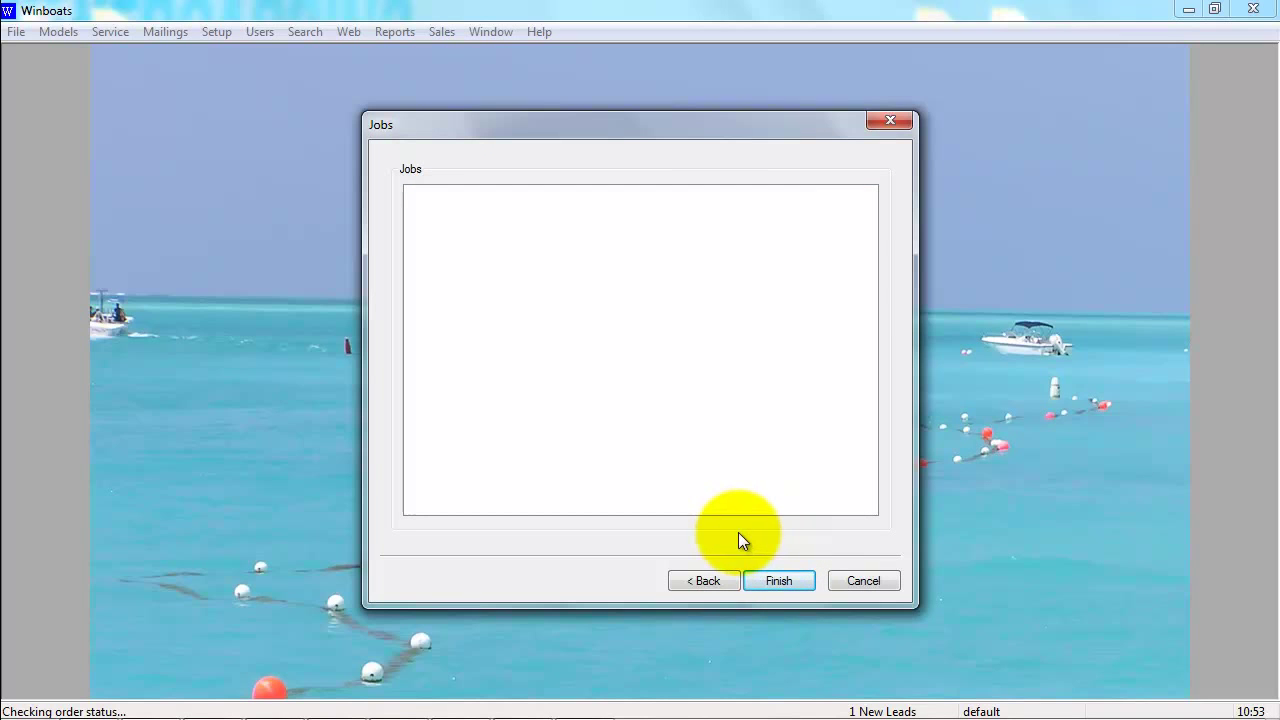
Add a regular job to the work order with the description "replace steering cable"
right_click(552, 273)
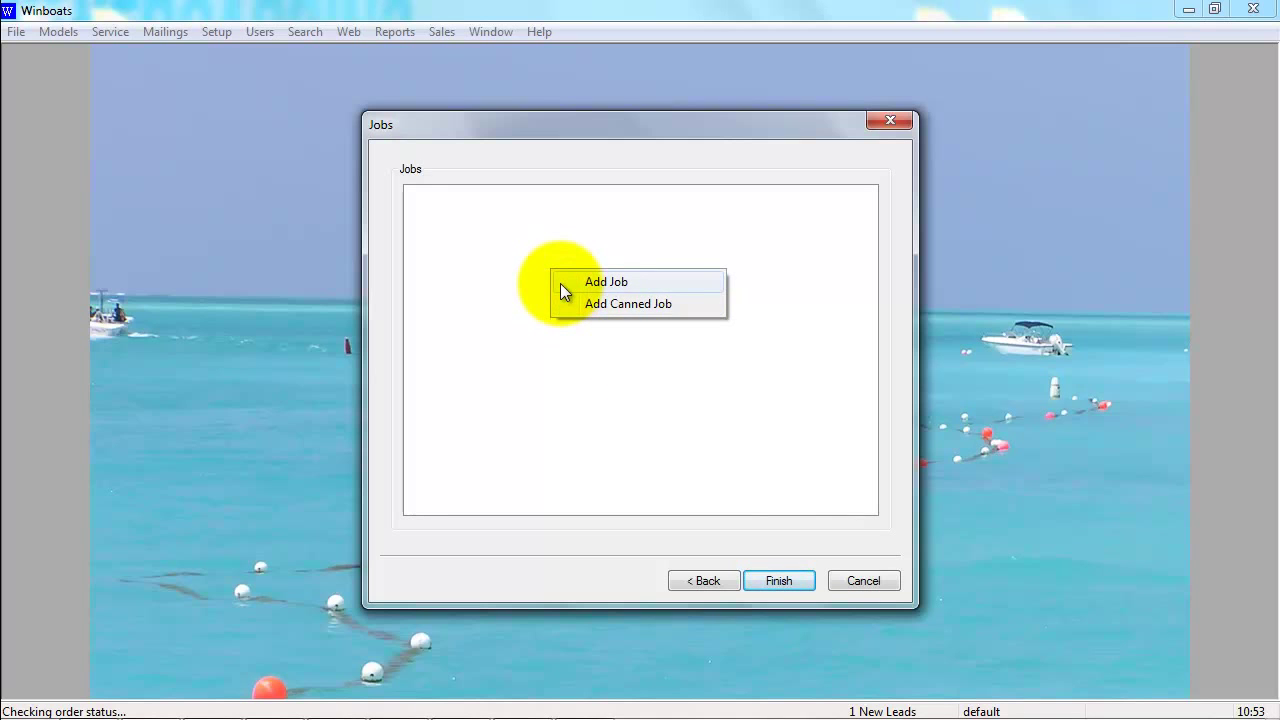
left_click(561, 285)
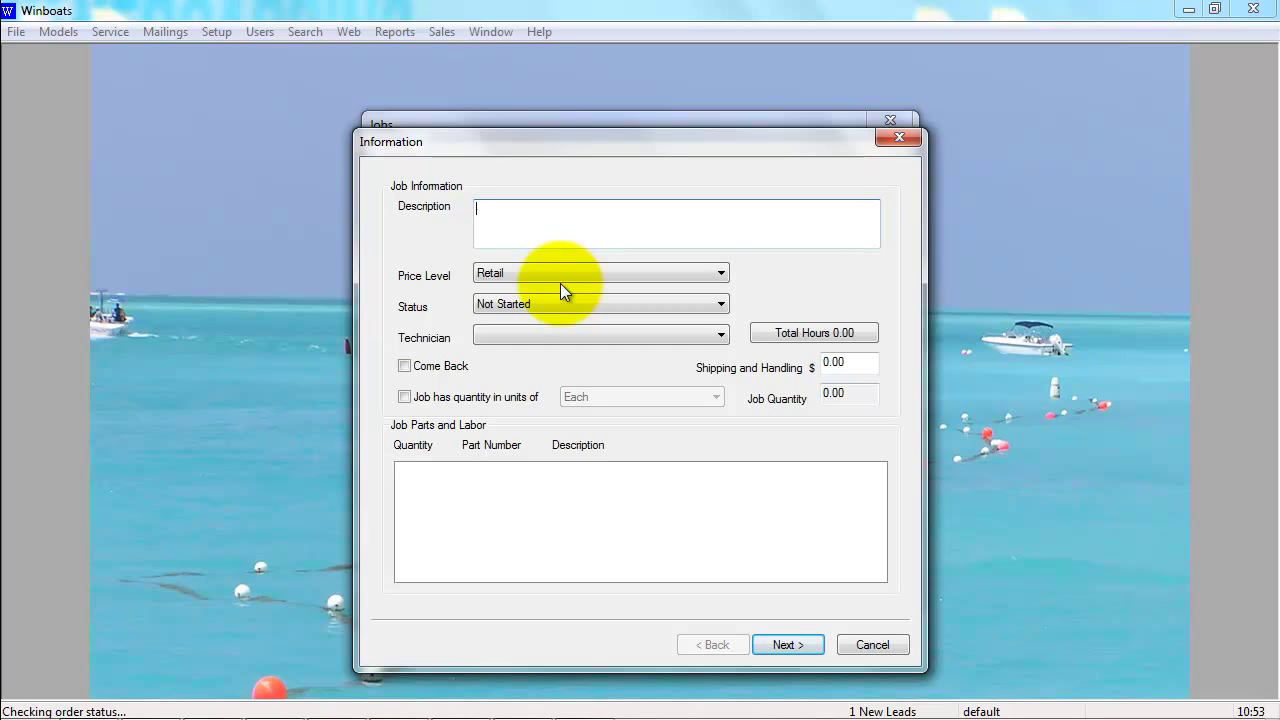
type("replace steering cable")
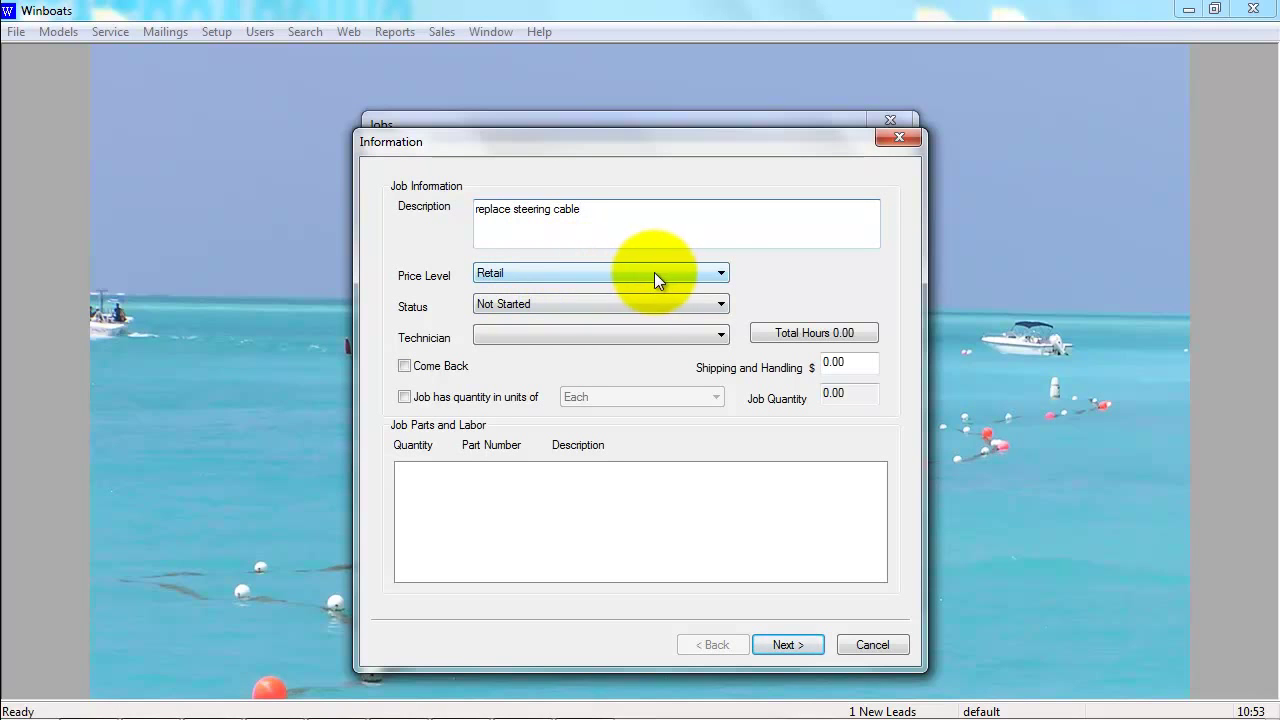
Examine the job's available price levels, statuses and technicians without changing the selections
left_click(708, 274)
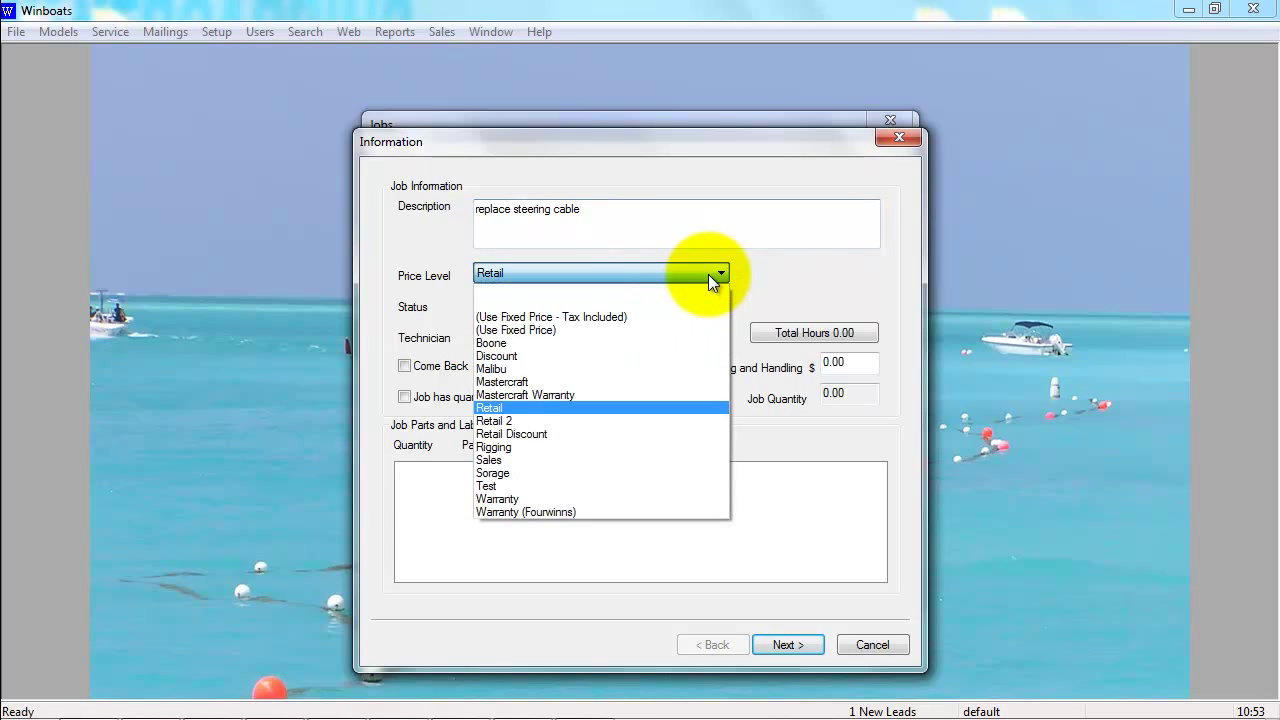
left_click(708, 274)
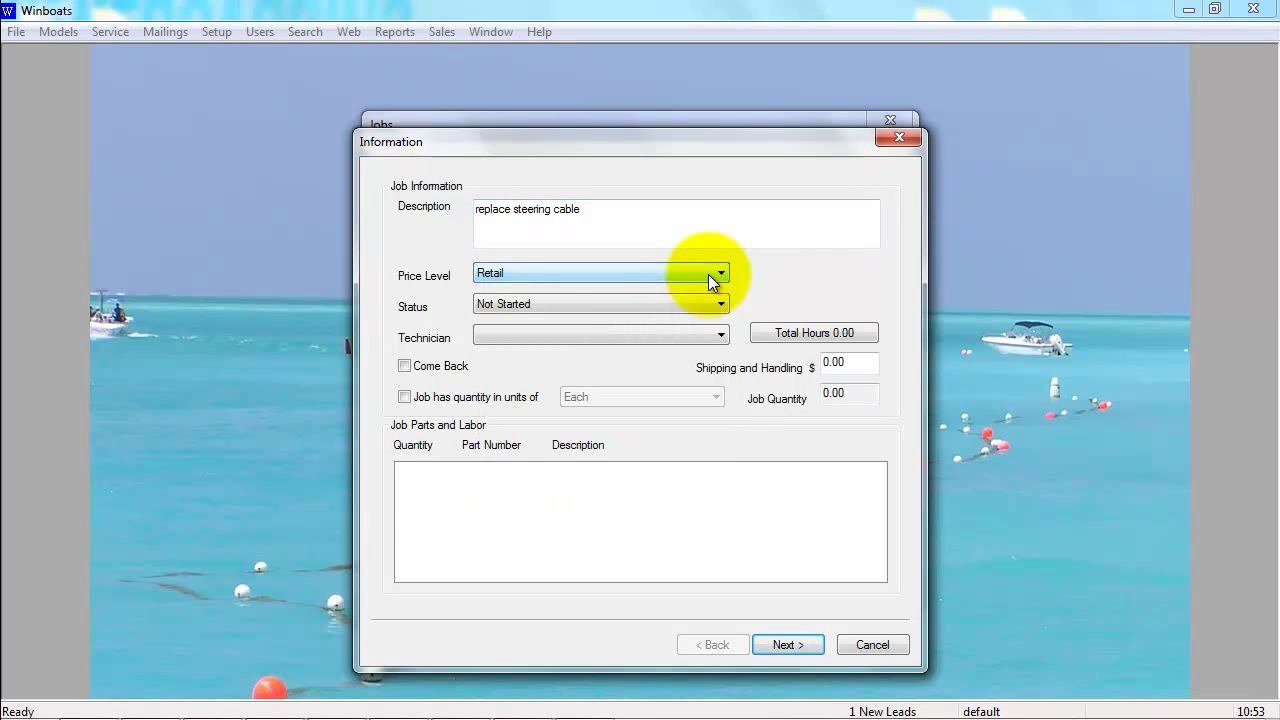
mouse_move(708, 274)
left_click(719, 306)
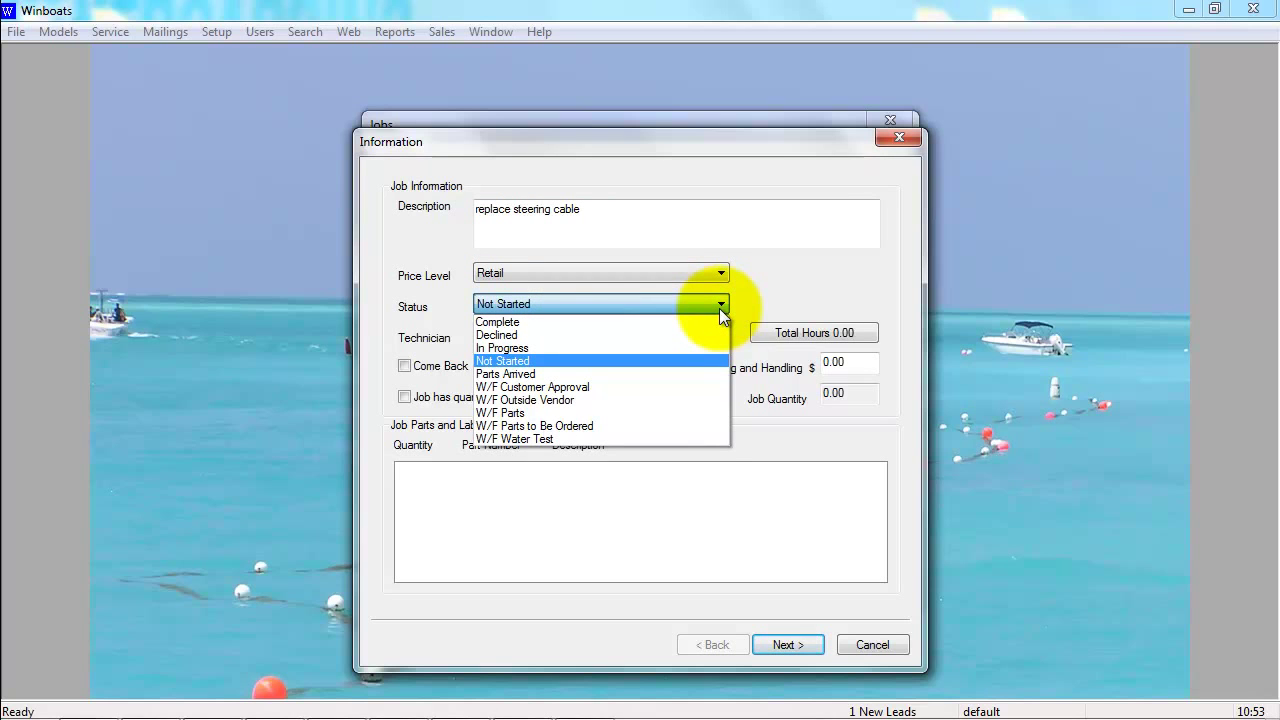
left_click(719, 308)
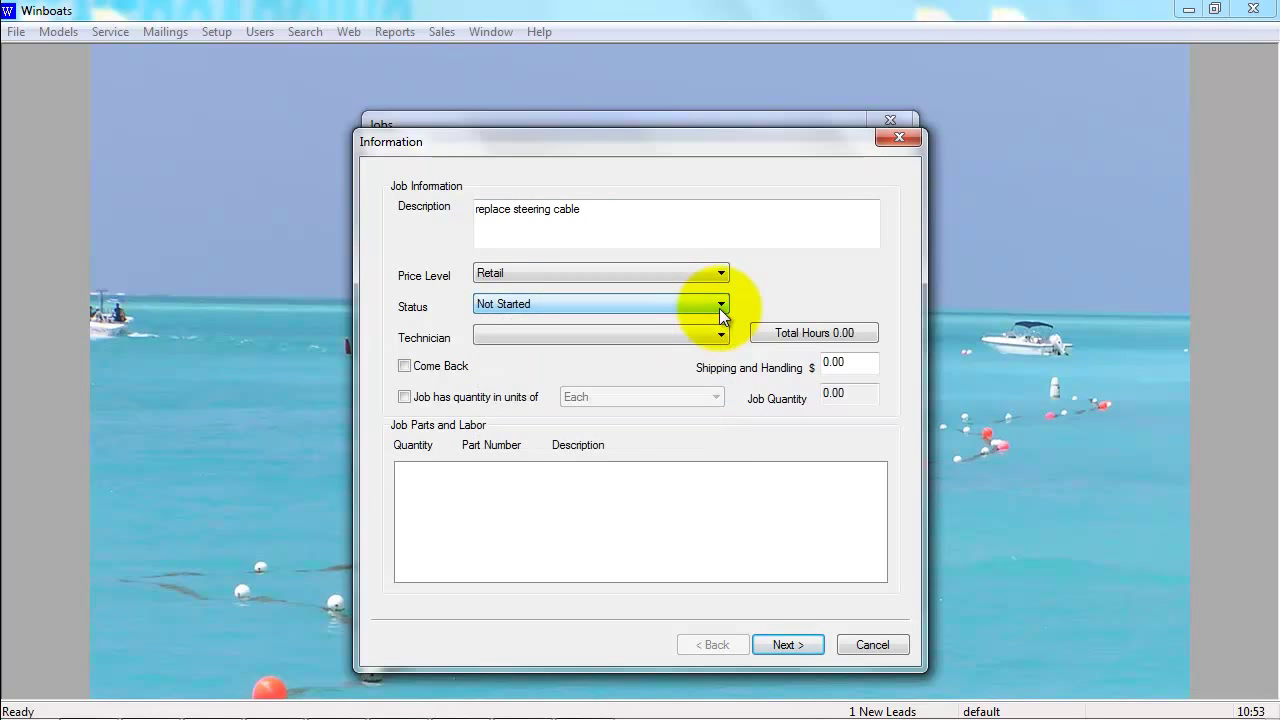
left_click(721, 337)
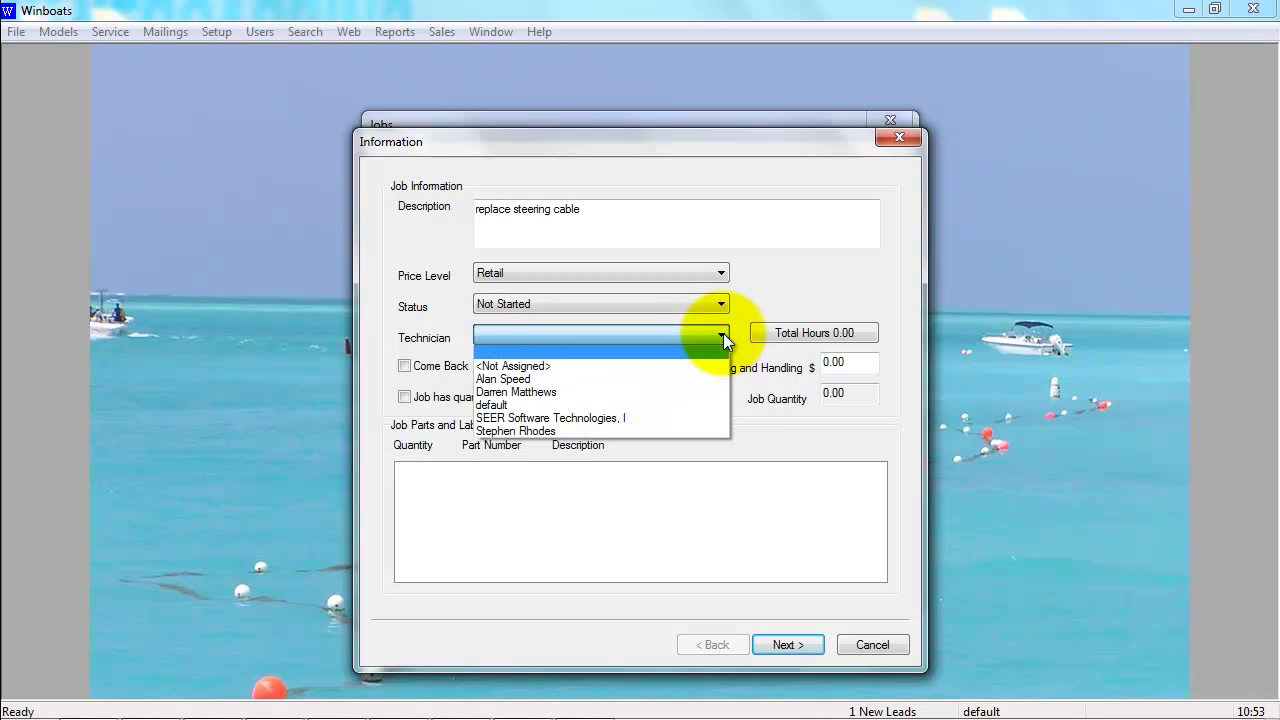
left_click(723, 336)
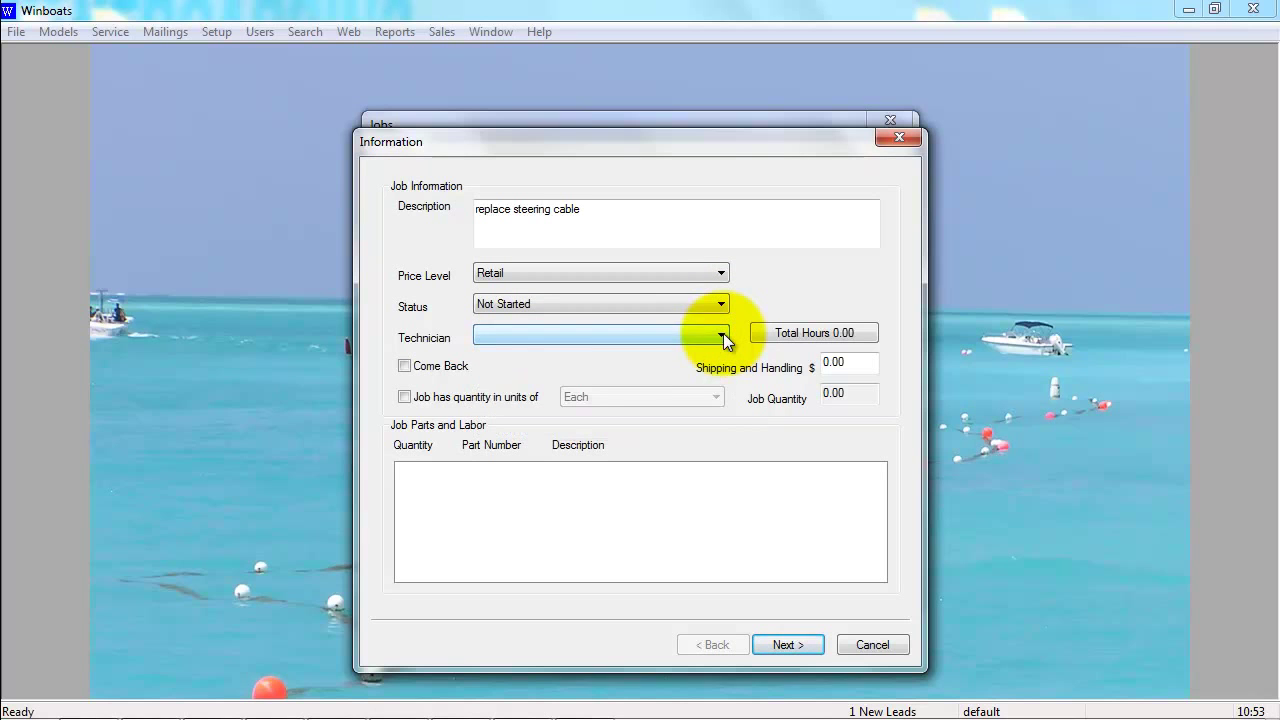
Try enabling the job's quantity option and checking its unit choices, leaving the option turned off
left_click(441, 398)
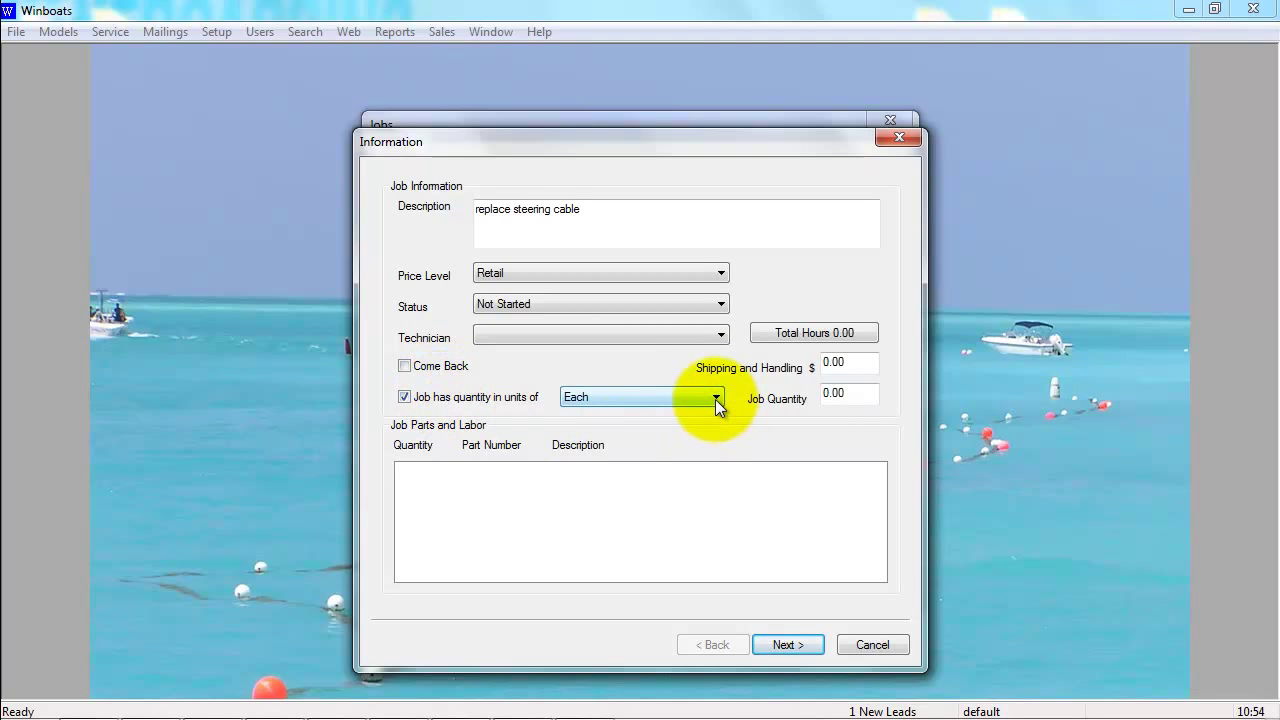
left_click(716, 398)
left_click(715, 399)
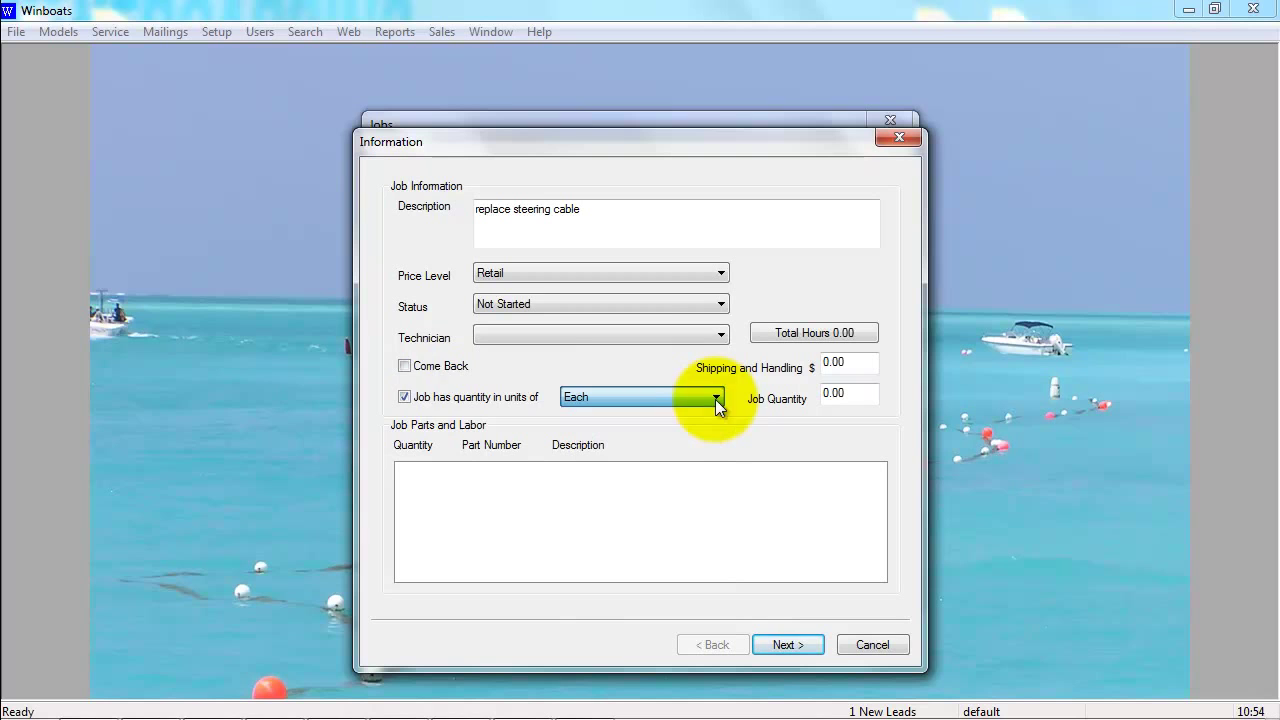
left_click(412, 397)
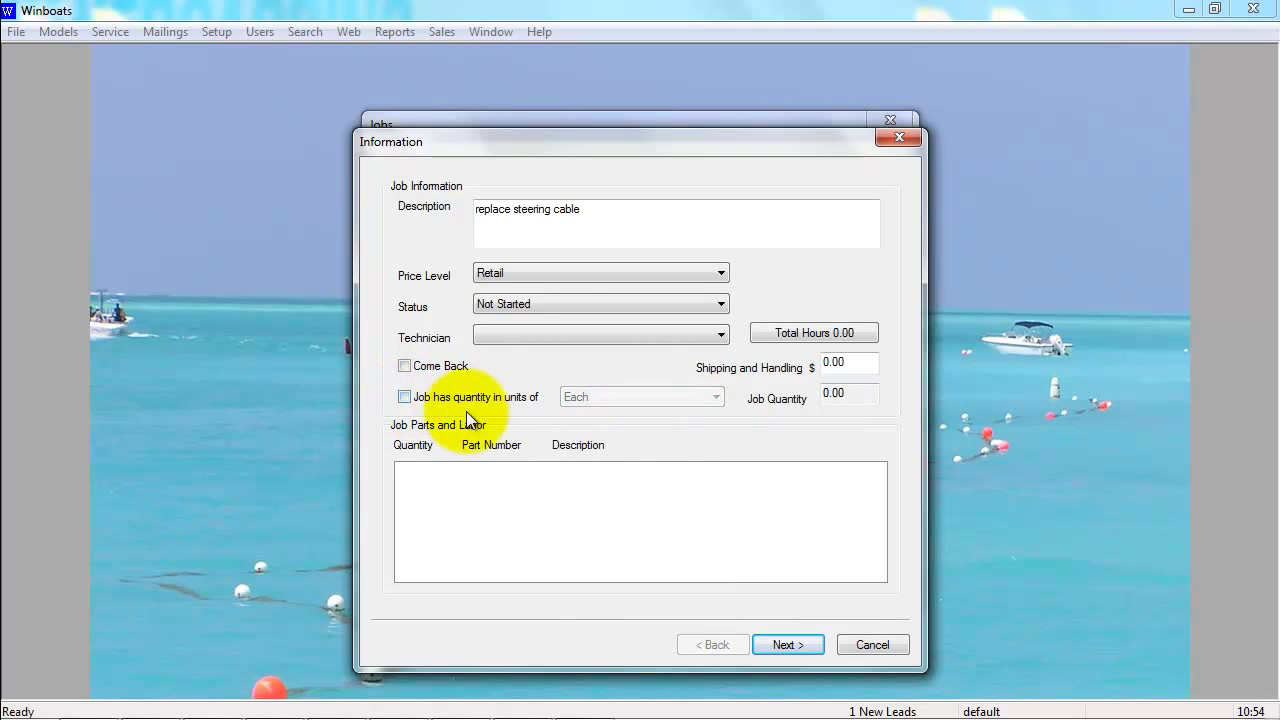
Add 1 hour of shop labor to the steering cable job
right_click(500, 483)
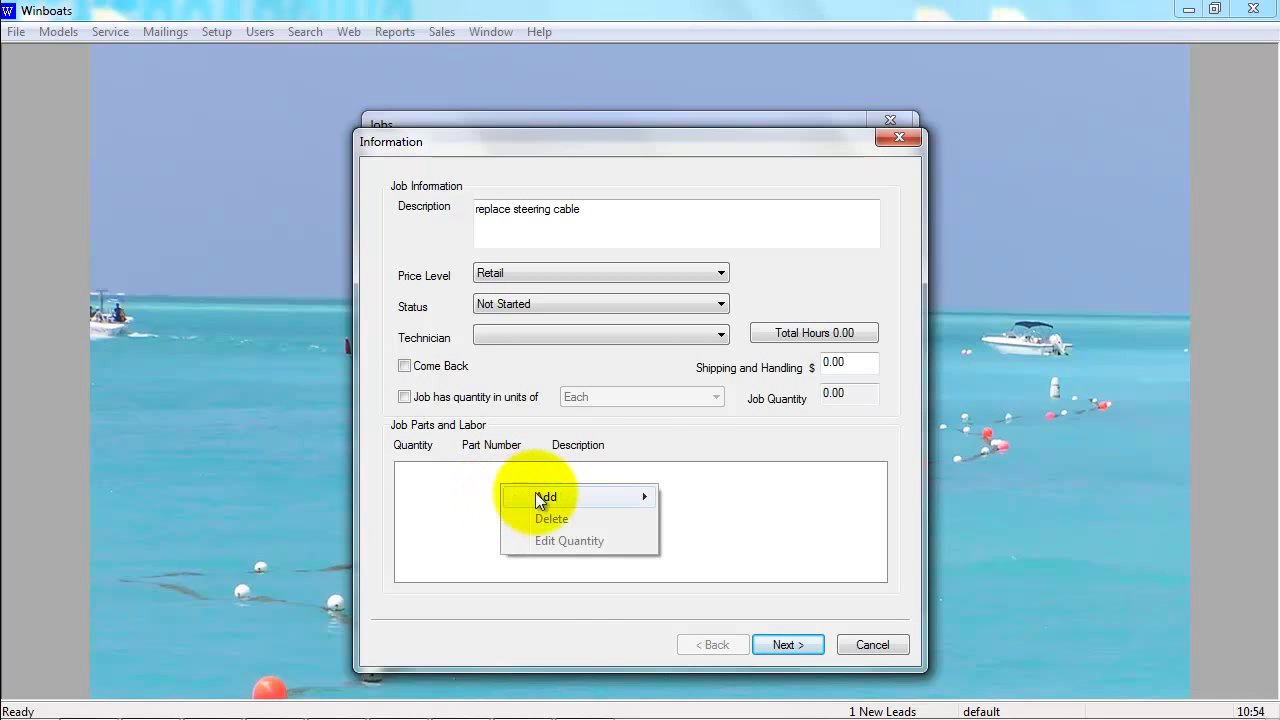
mouse_move(535, 494)
left_click(700, 500)
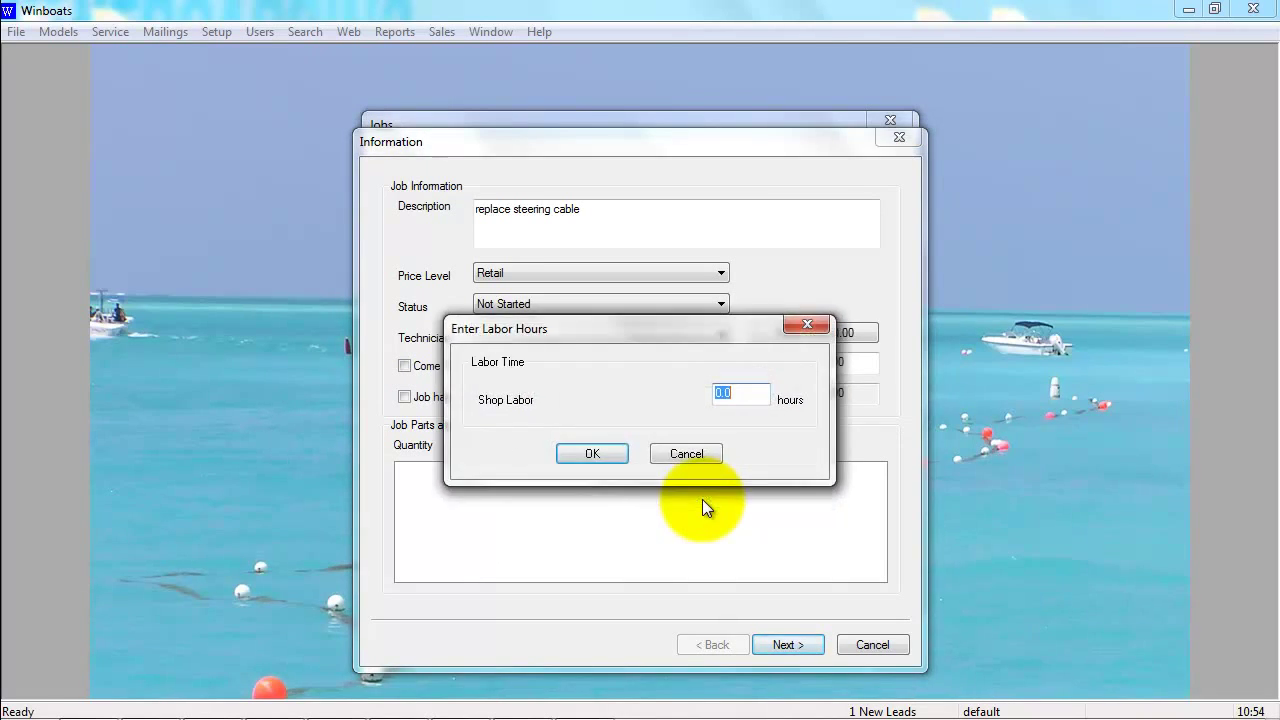
type("1")
left_click(595, 458)
Add one part 90545, STEERING CABLE 21 FT. TFX EXTREME, to the job and finish the job without technician instructions or comments
right_click(569, 498)
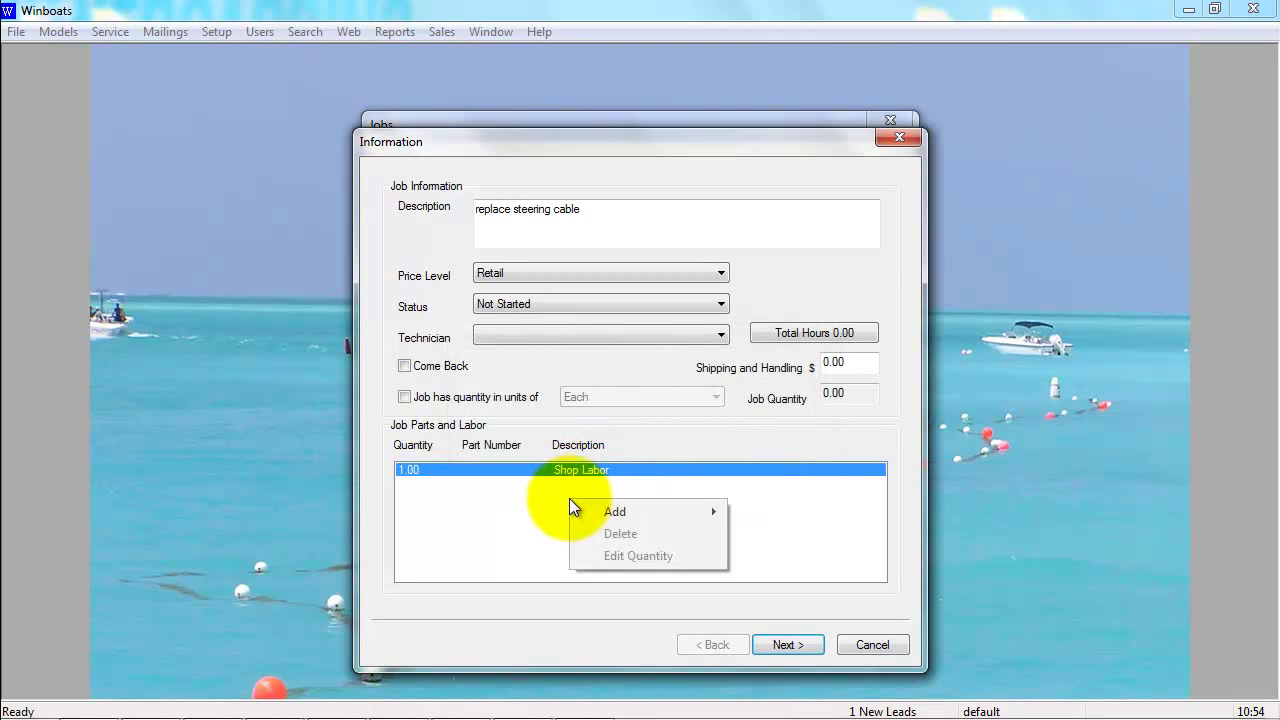
mouse_move(688, 511)
left_click(776, 576)
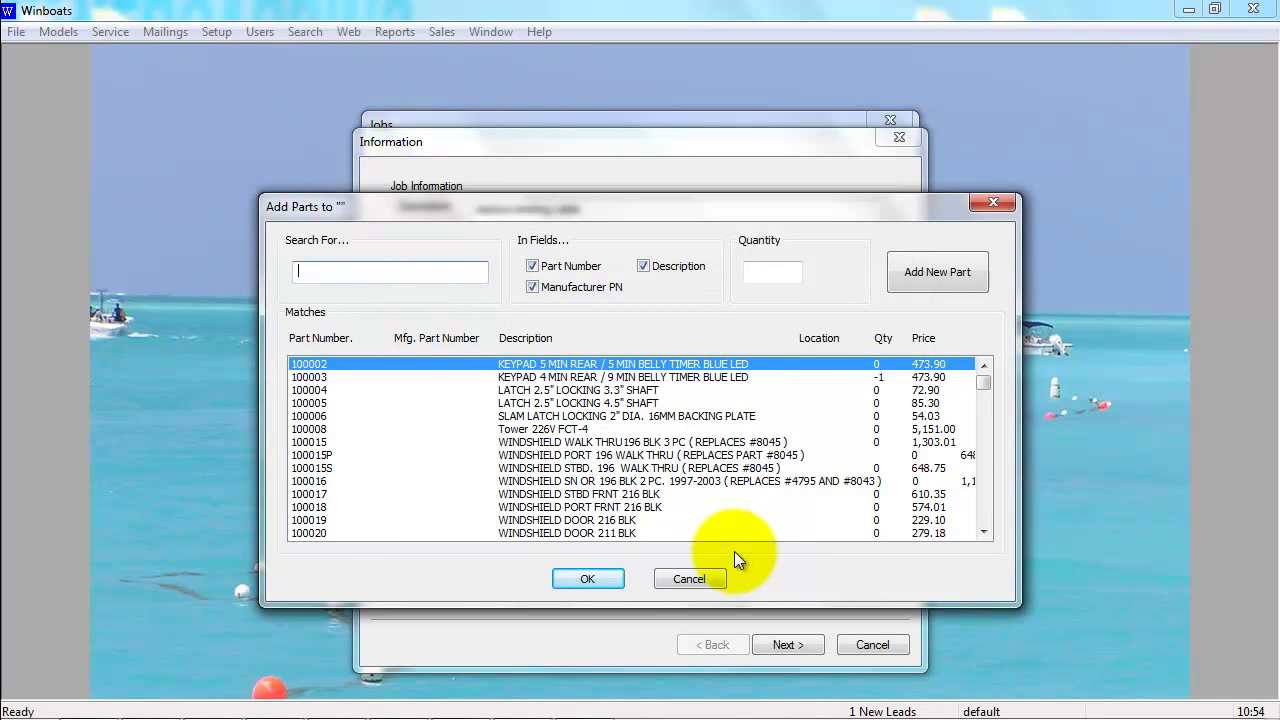
type("steerin")
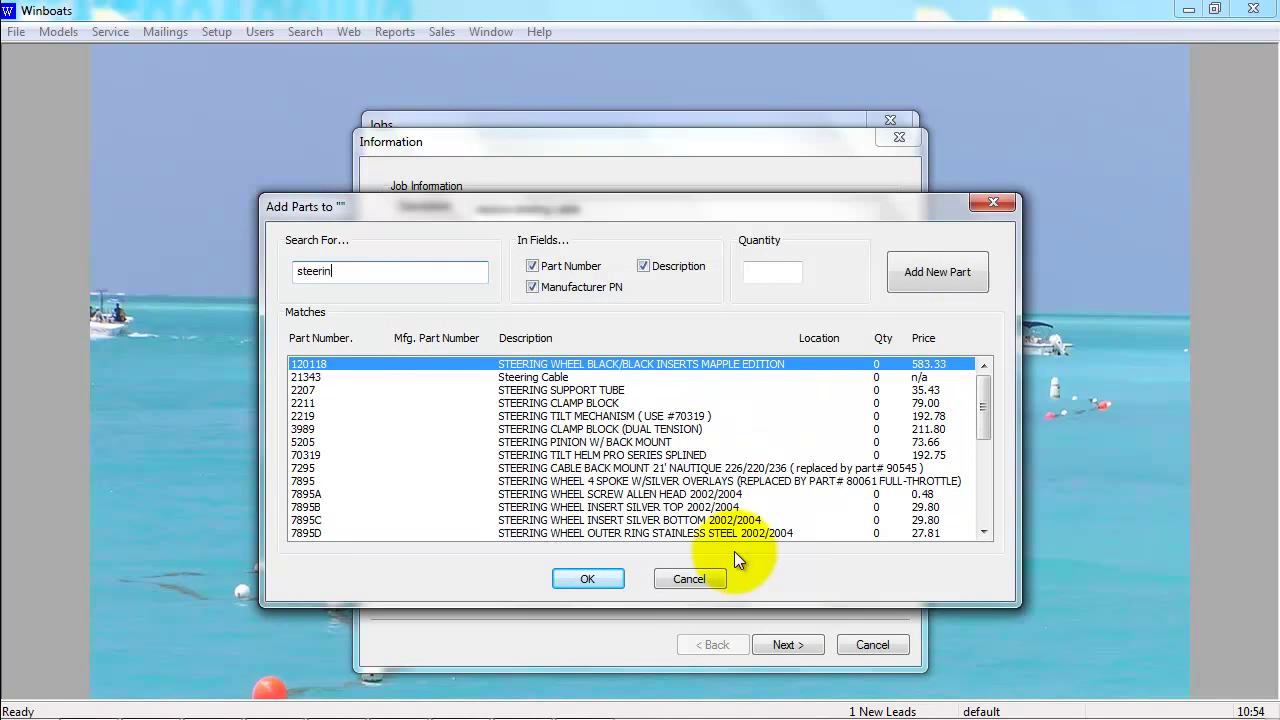
type("g cab")
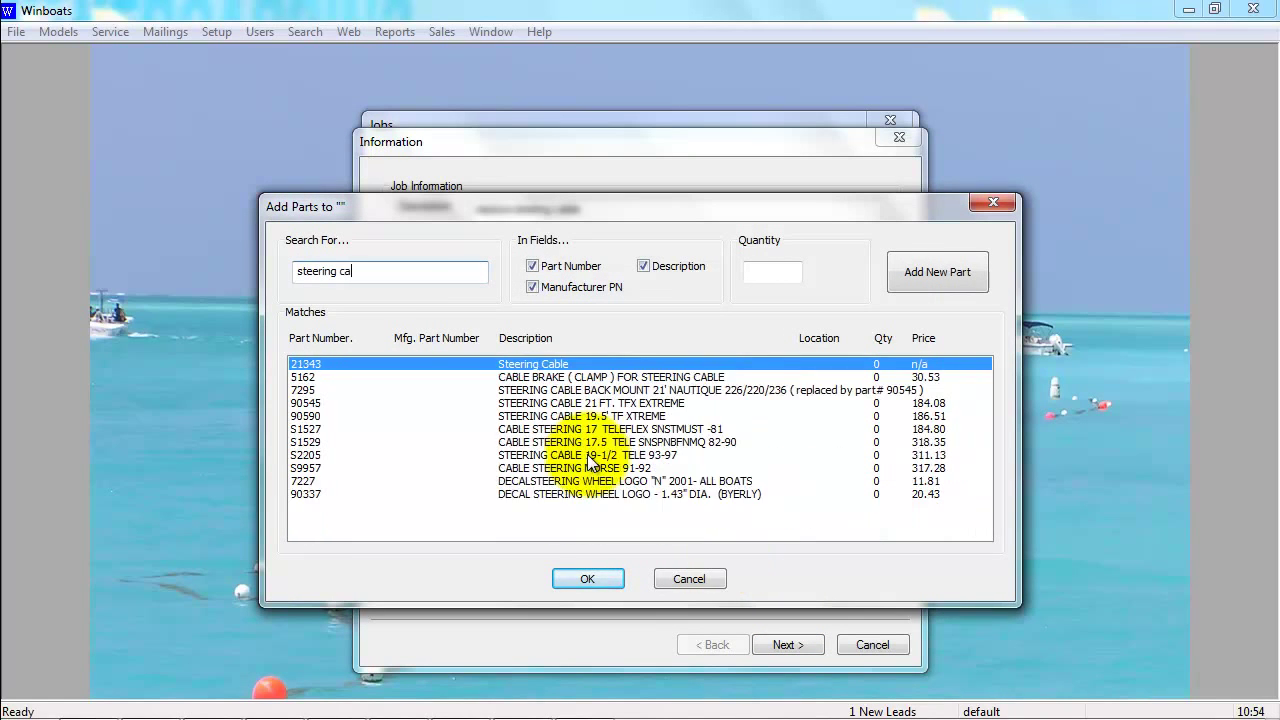
left_click(561, 407)
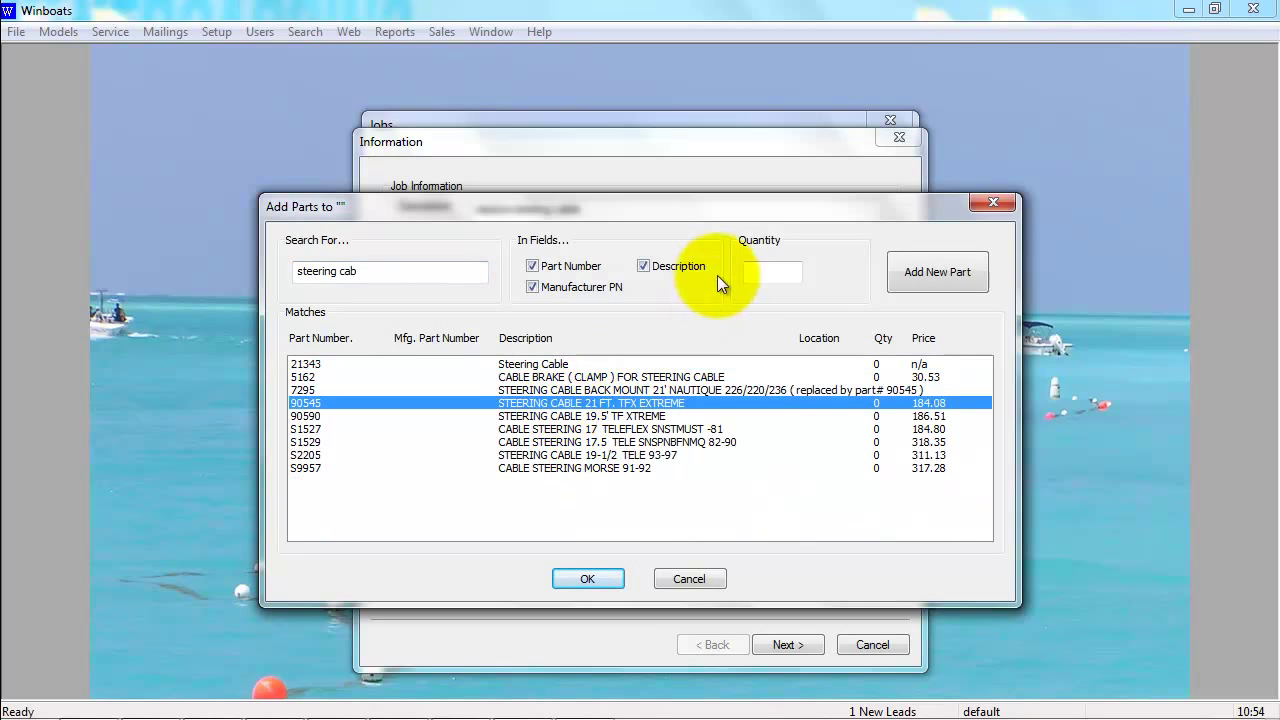
left_click(765, 272)
type("1")
left_click(580, 578)
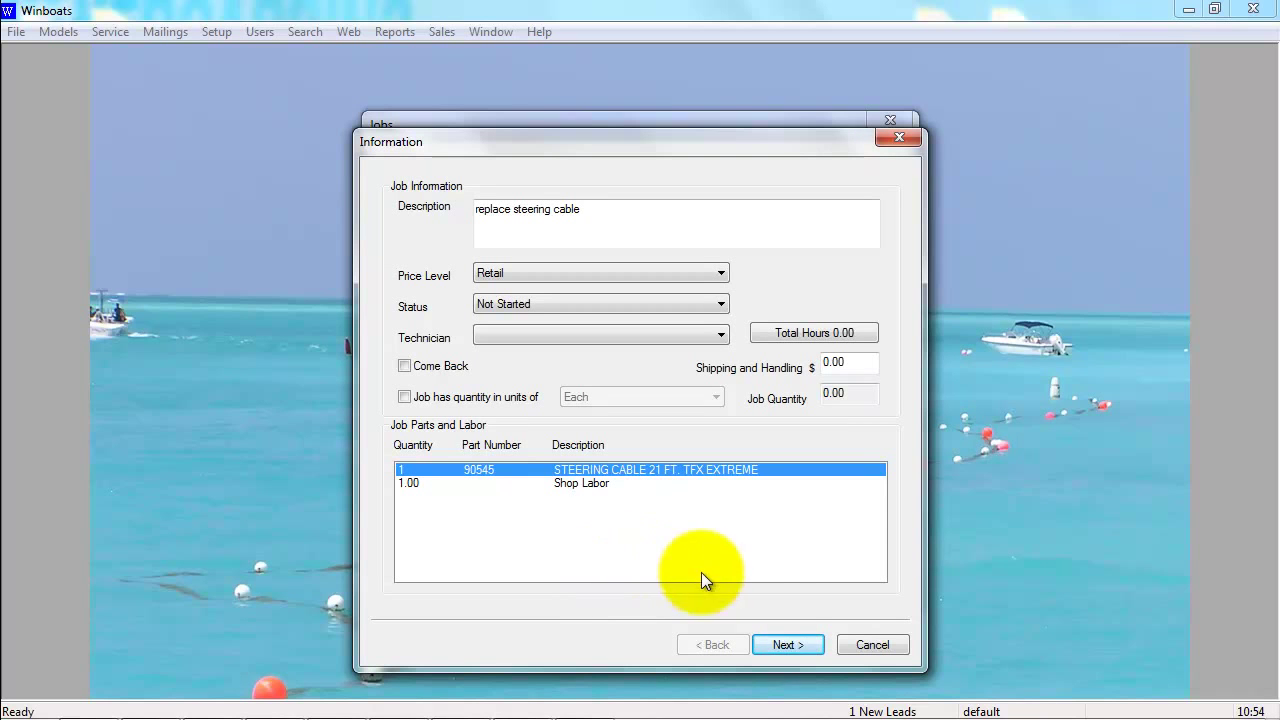
left_click(787, 645)
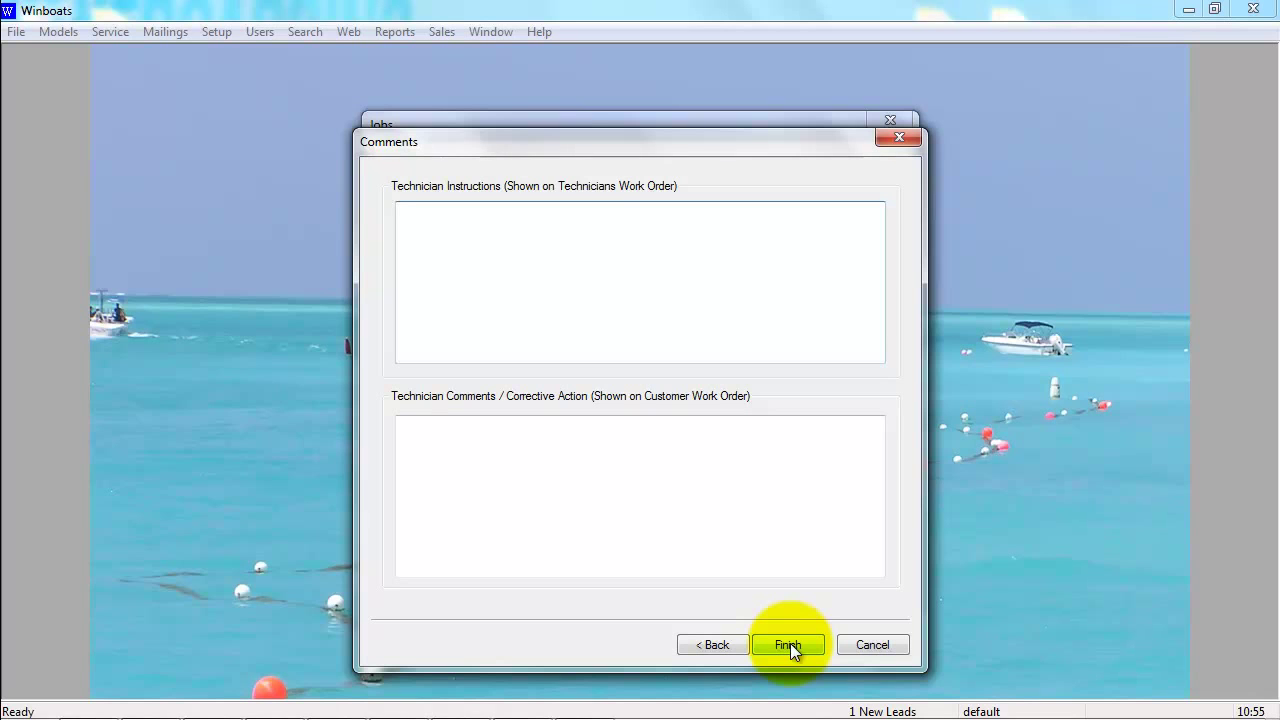
left_click(788, 644)
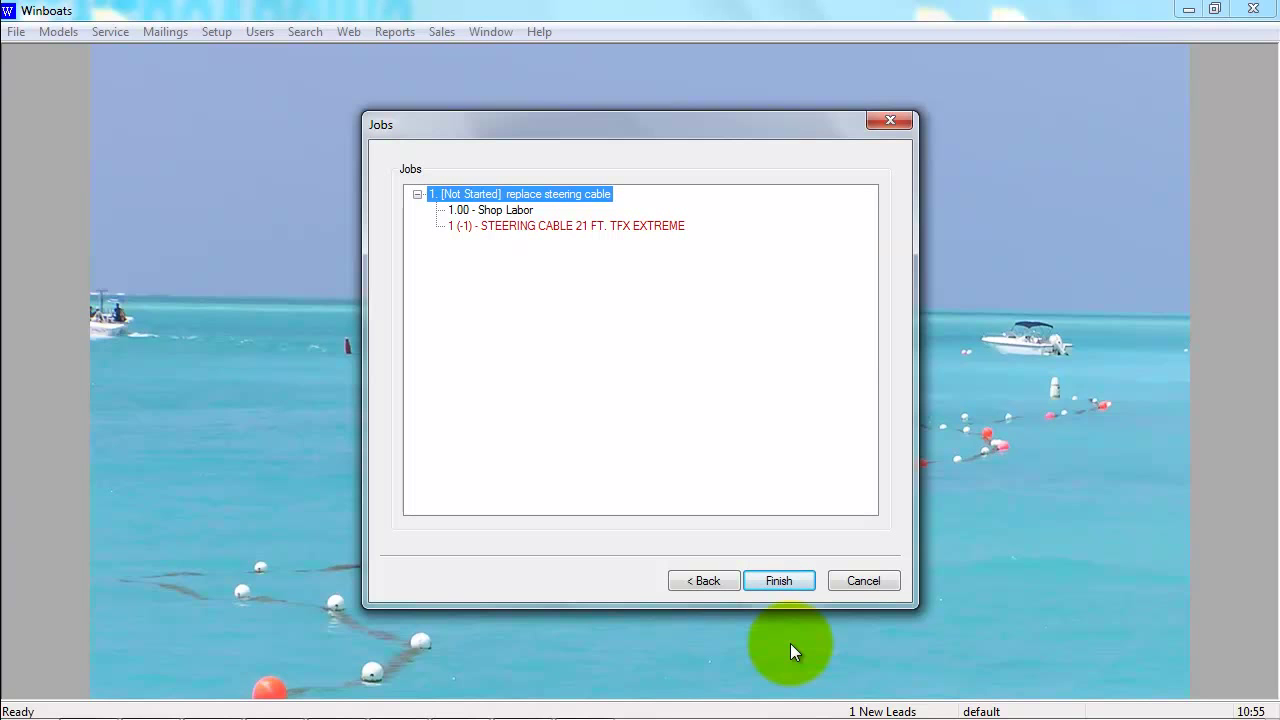
Add the canned job Clean Boat to the work order with a quantity of 21 feet
right_click(450, 318)
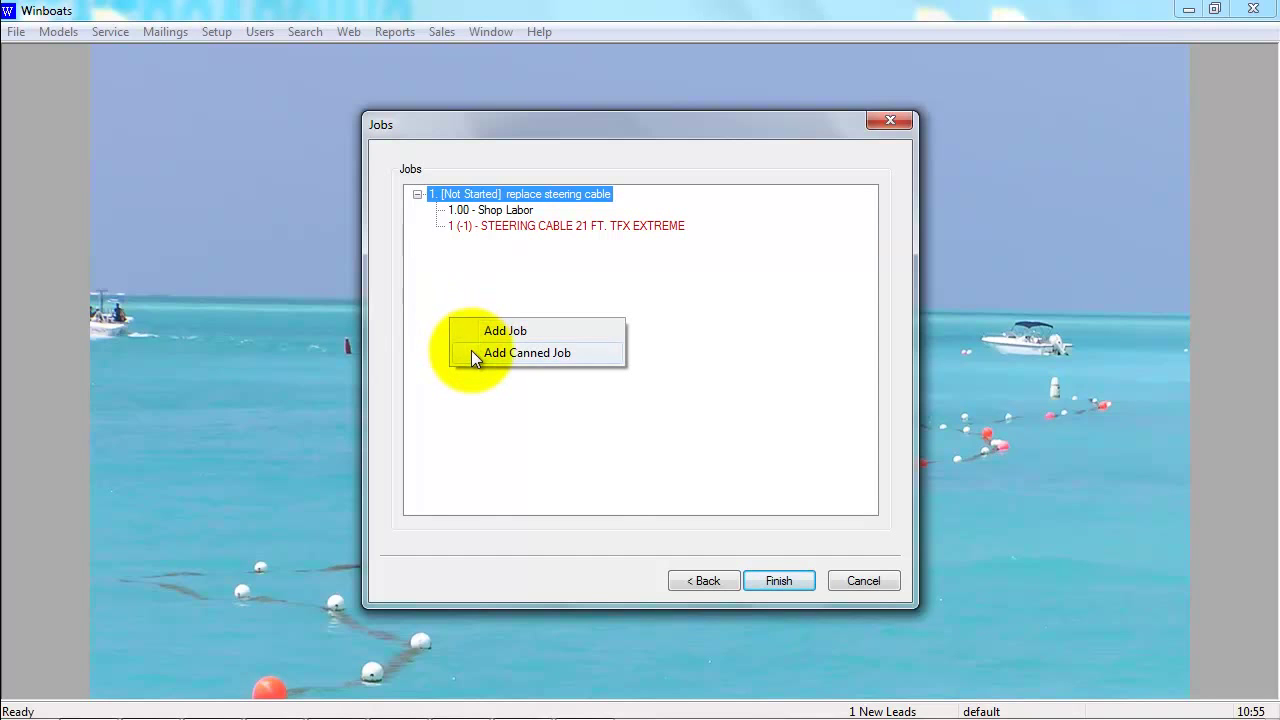
left_click(471, 350)
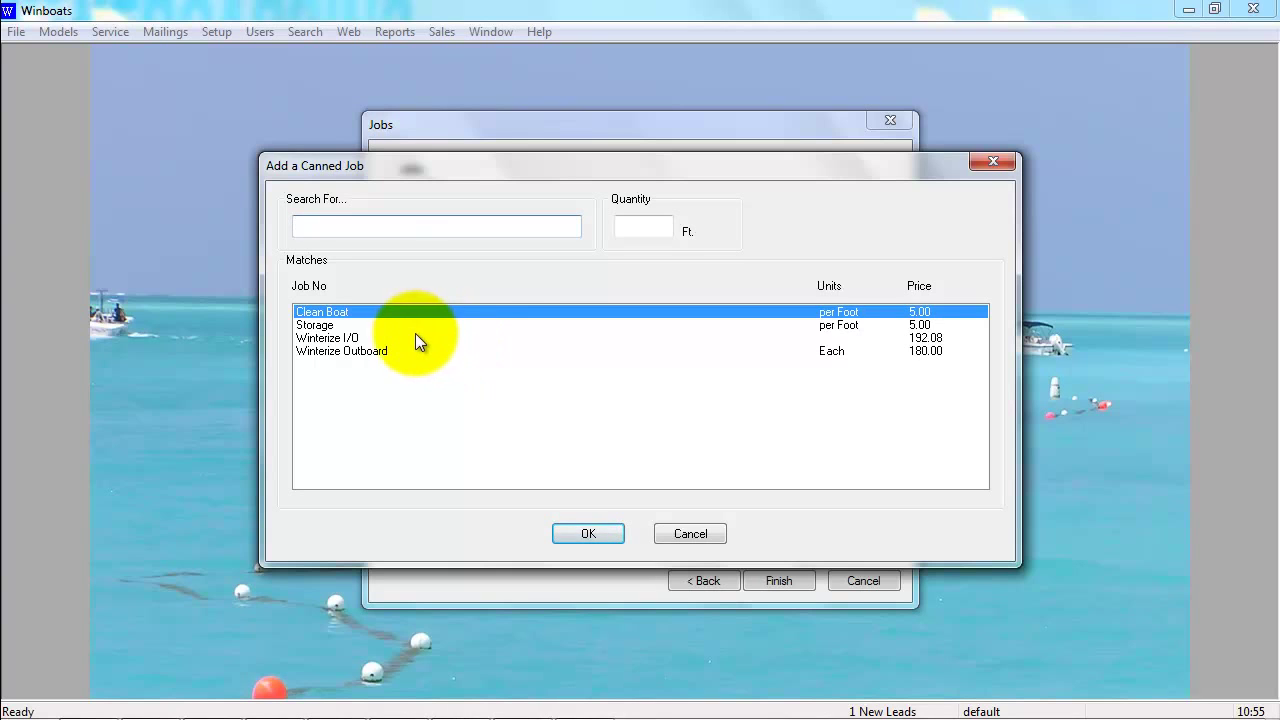
left_click(378, 312)
left_click(643, 230)
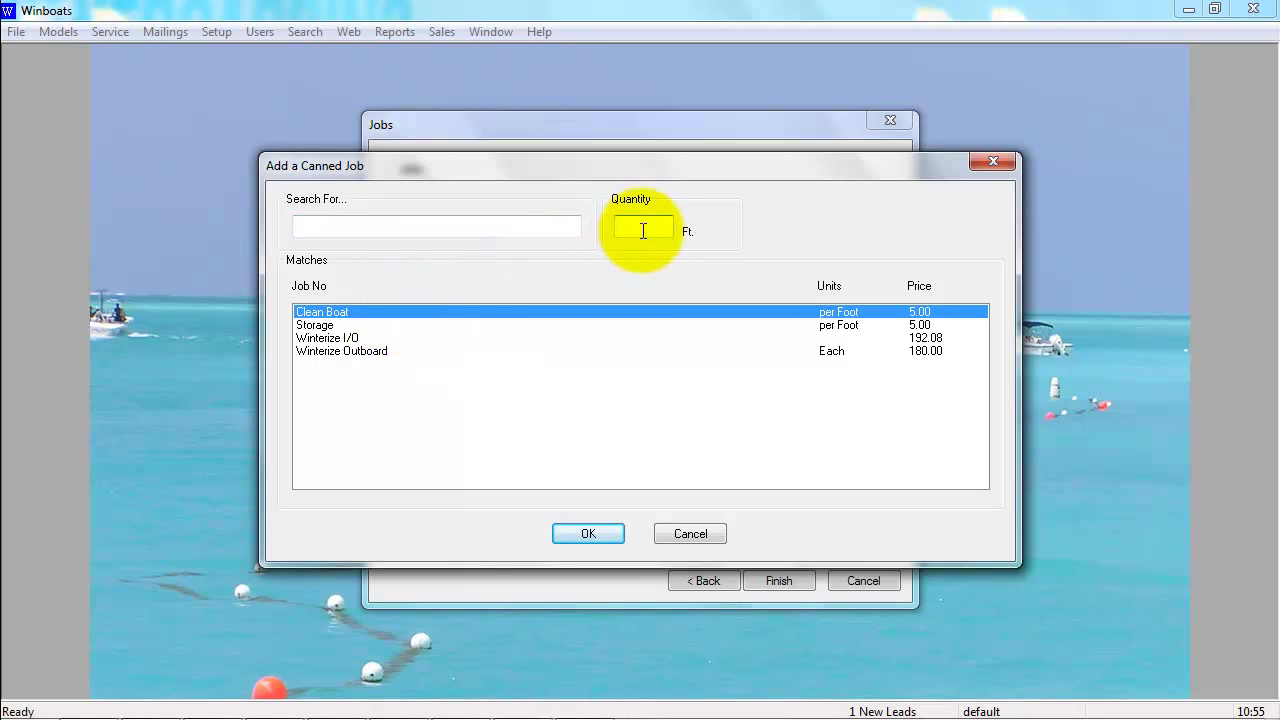
type("21")
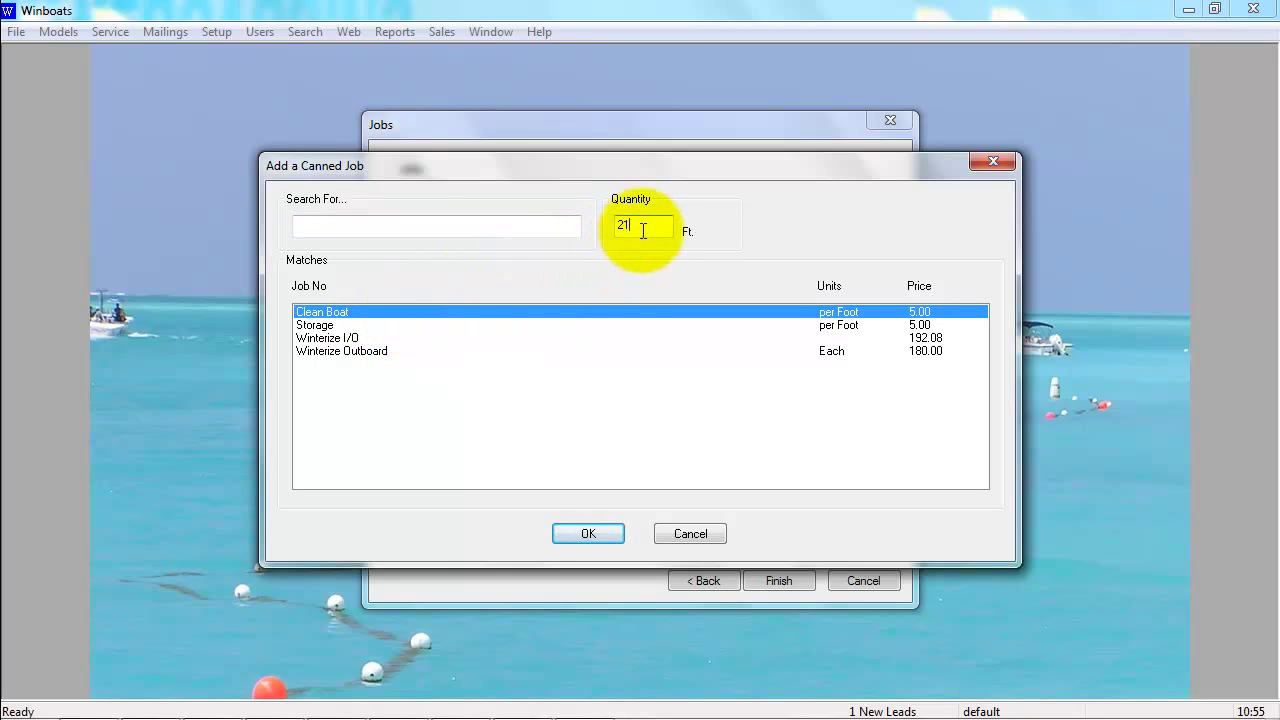
left_click(589, 534)
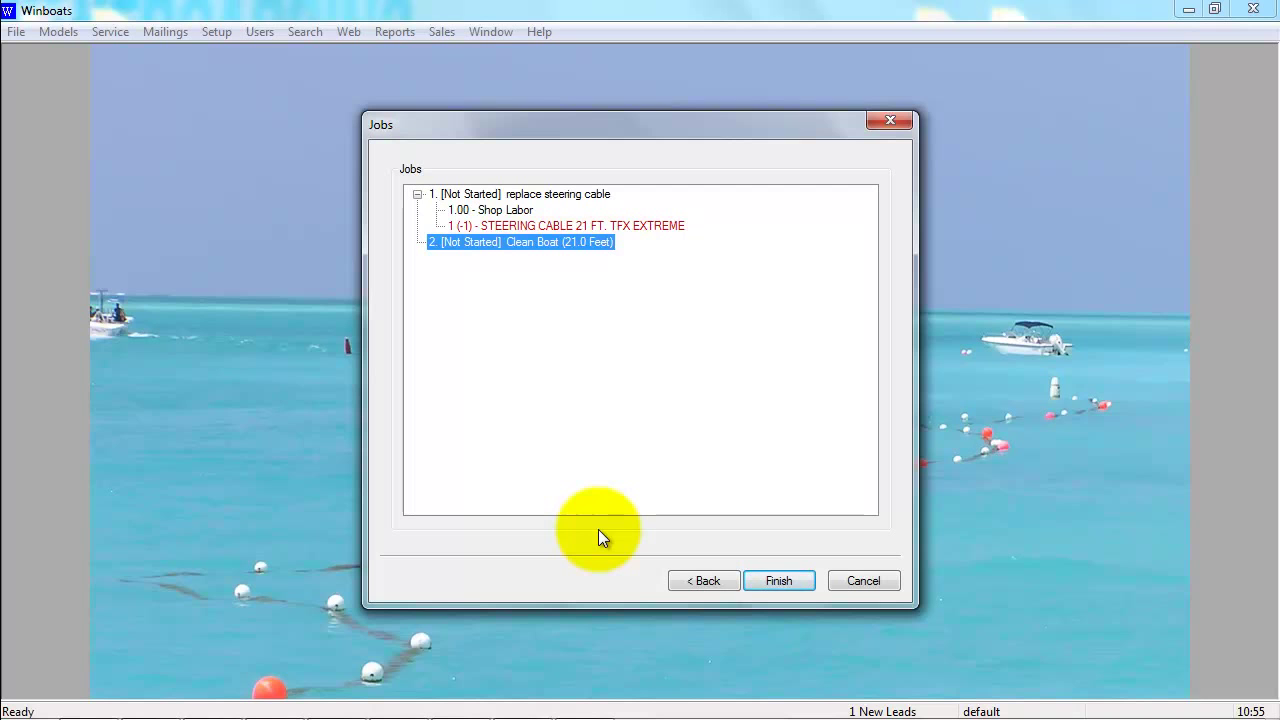
Check the Clean Boat job's details without changing them and finish creating the work order
right_click(527, 244)
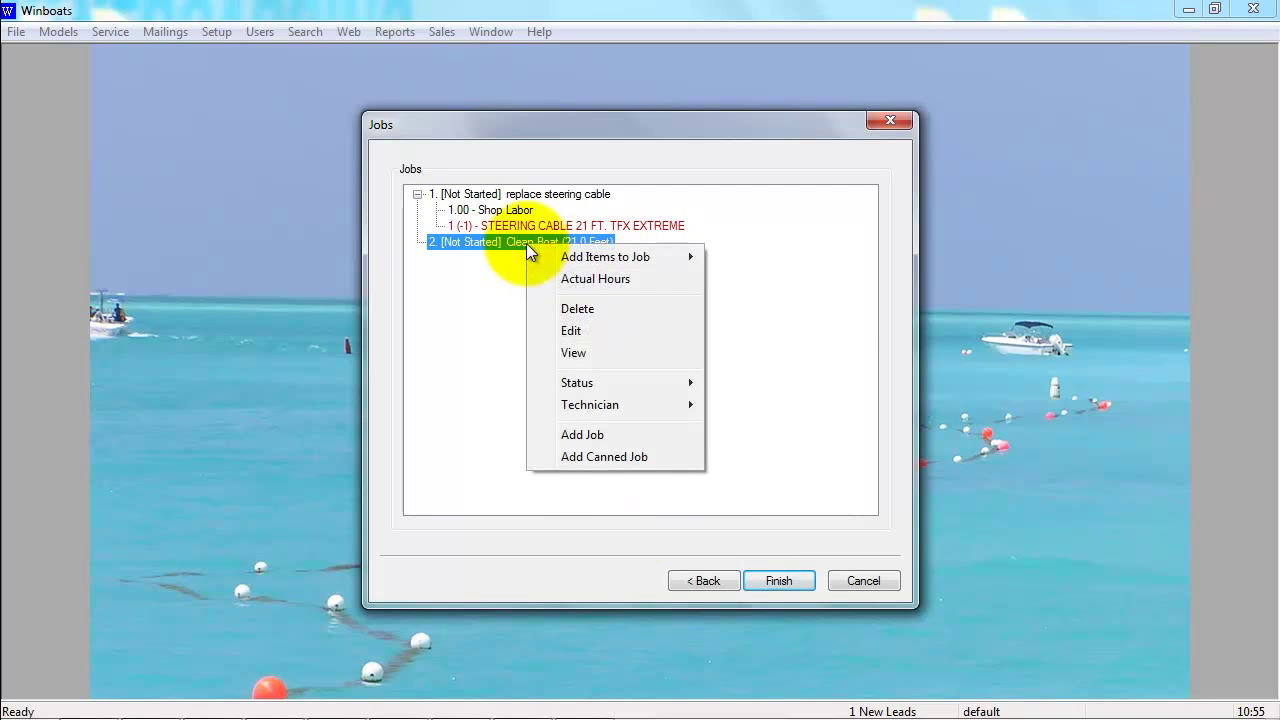
left_click(571, 331)
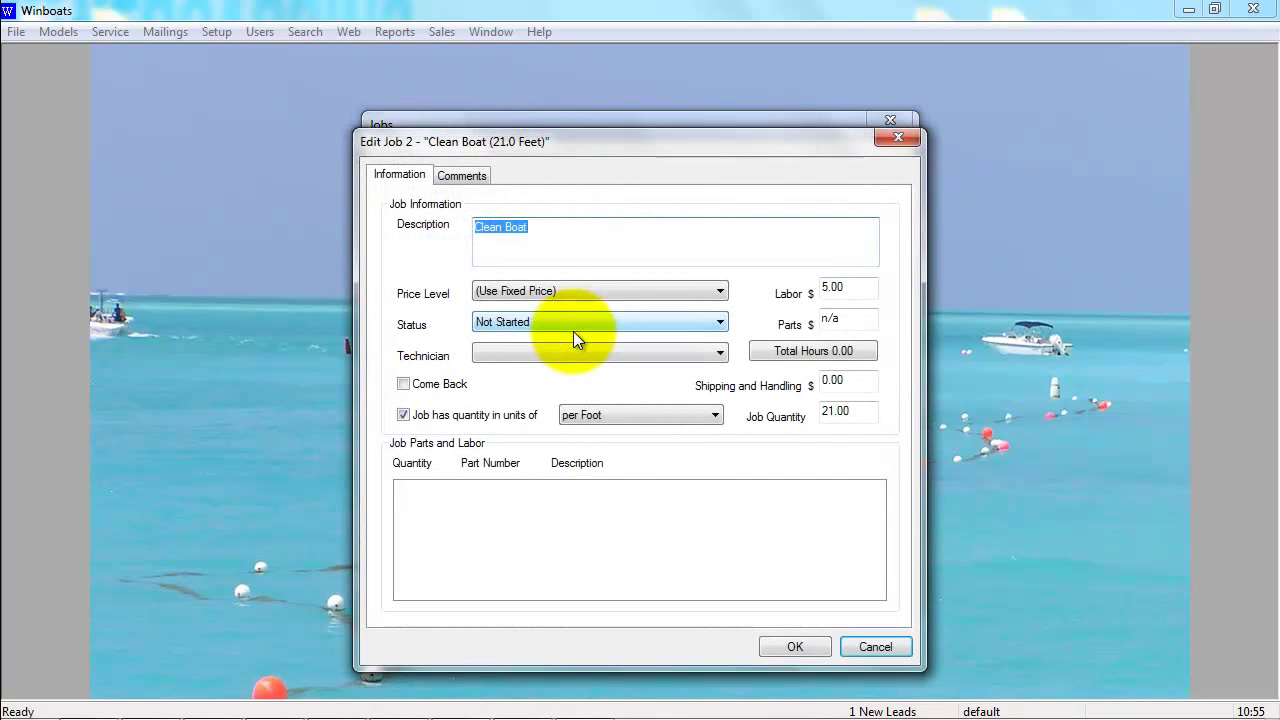
left_click(776, 646)
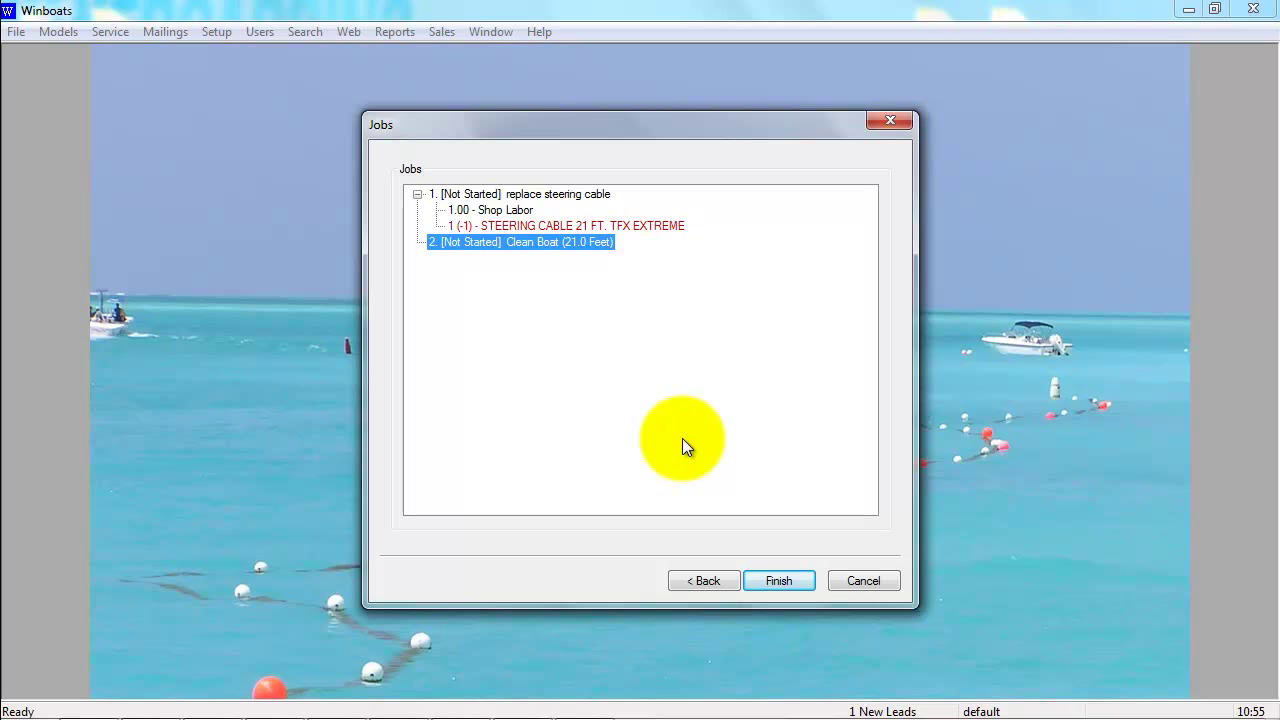
left_click(780, 581)
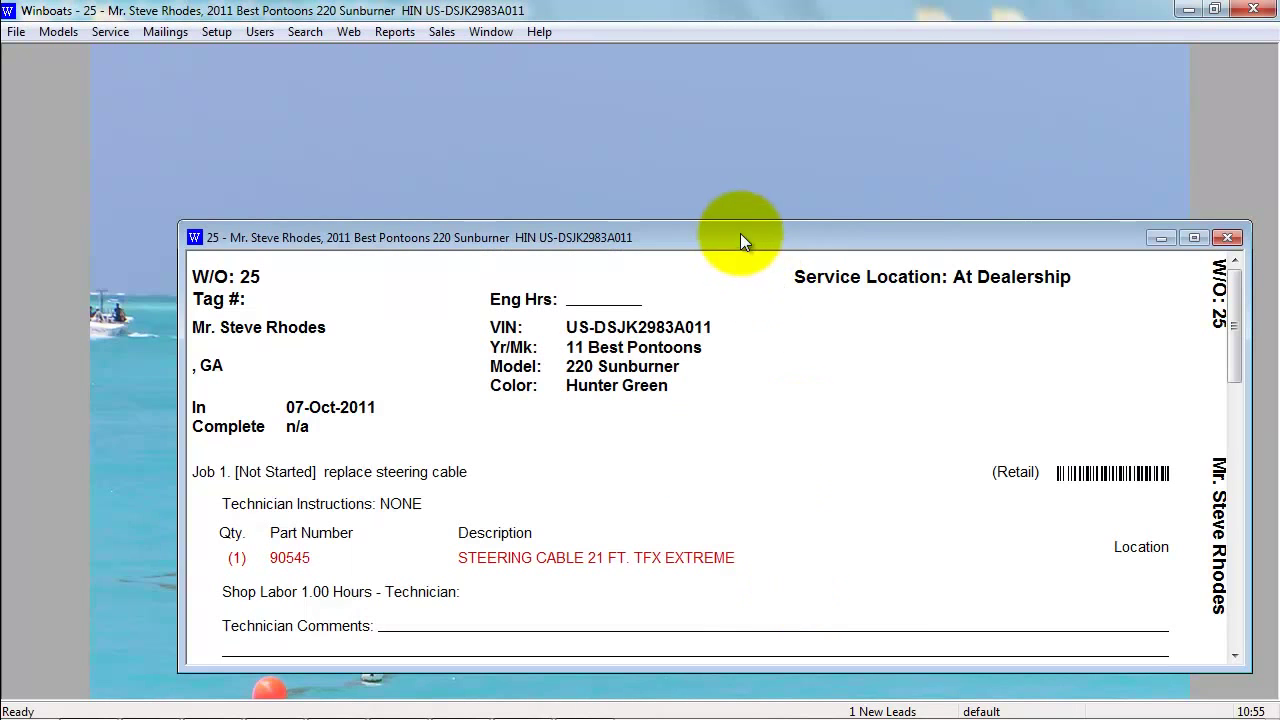
Review the technician's work order, including the boat details and both jobs
left_click_drag(736, 219, 723, 55)
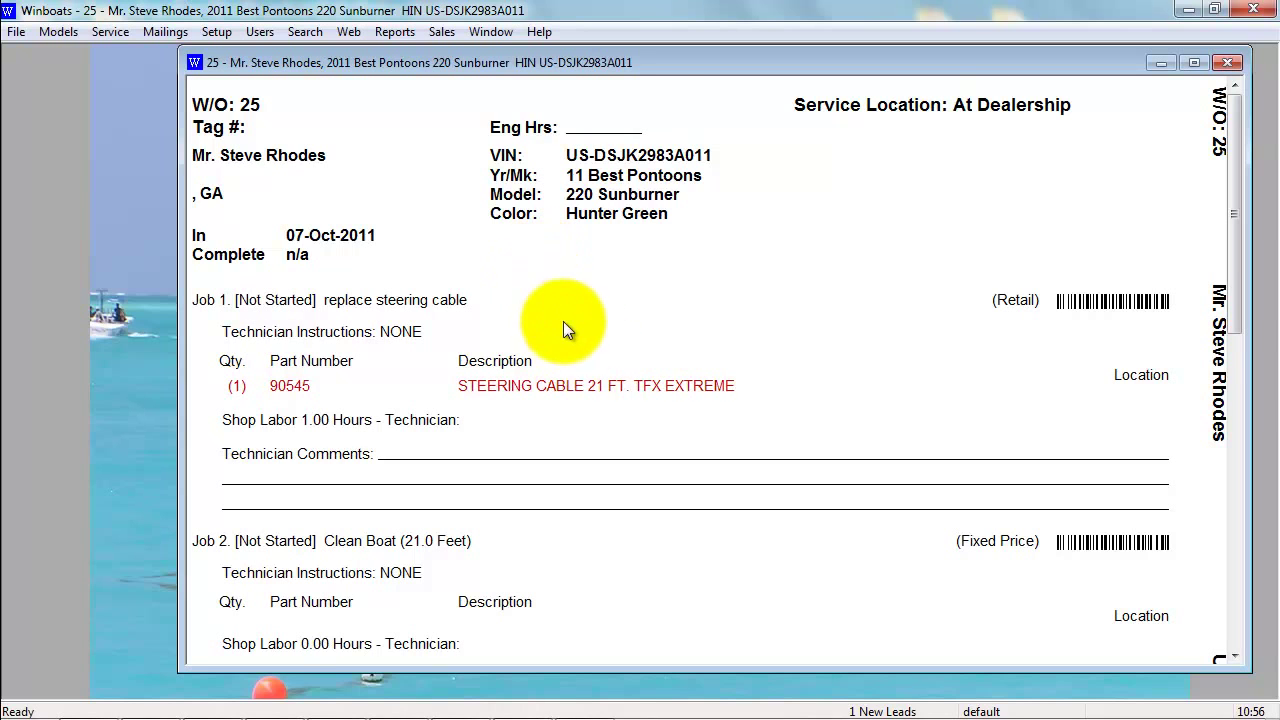
scroll(651, 364, "down", 1)
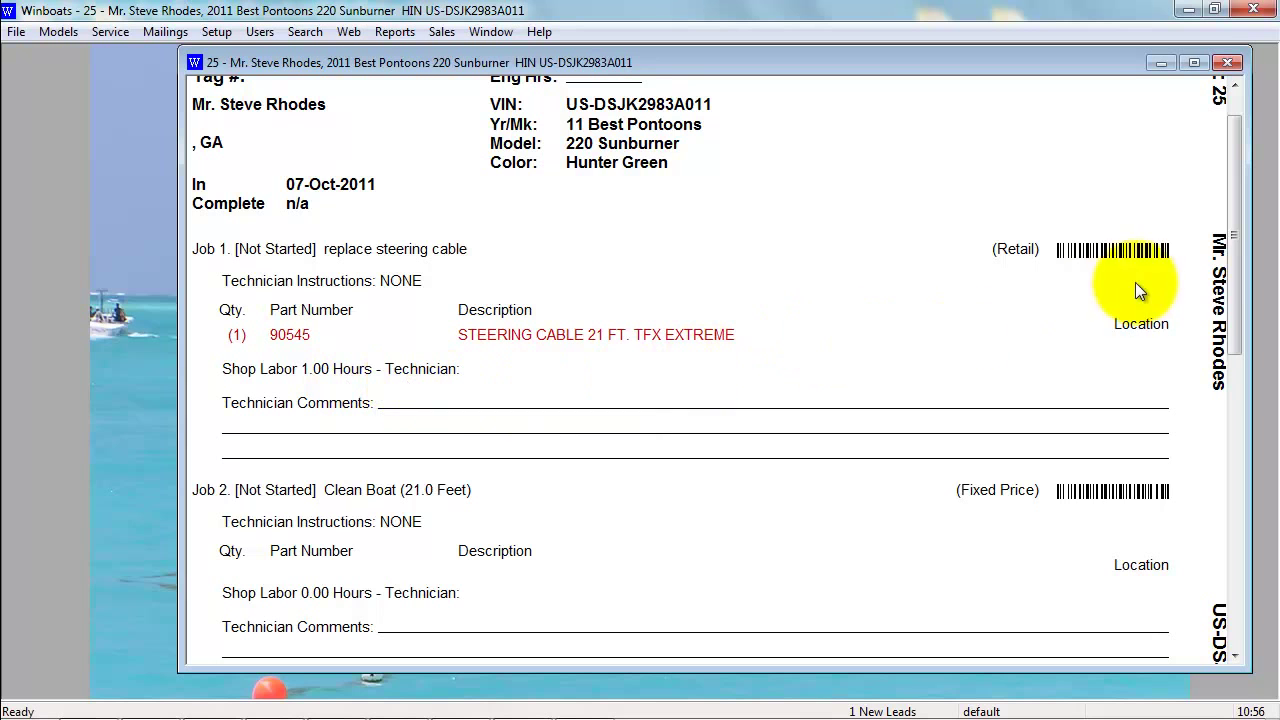
mouse_move(1232, 262)
left_mouse_down()
mouse_move(1230, 578)
mouse_move(1236, 257)
left_mouse_up()
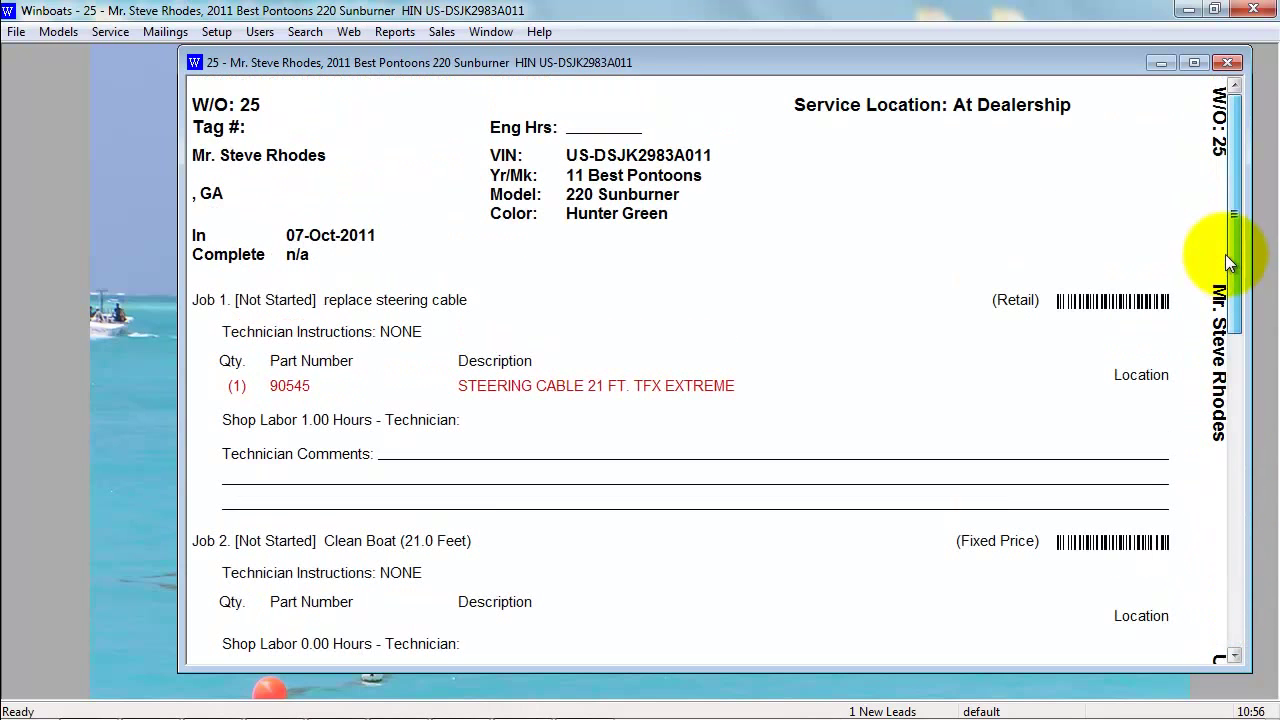
View the customer work order to review the job prices and totals, and close that copy
right_click(698, 279)
left_click(777, 366)
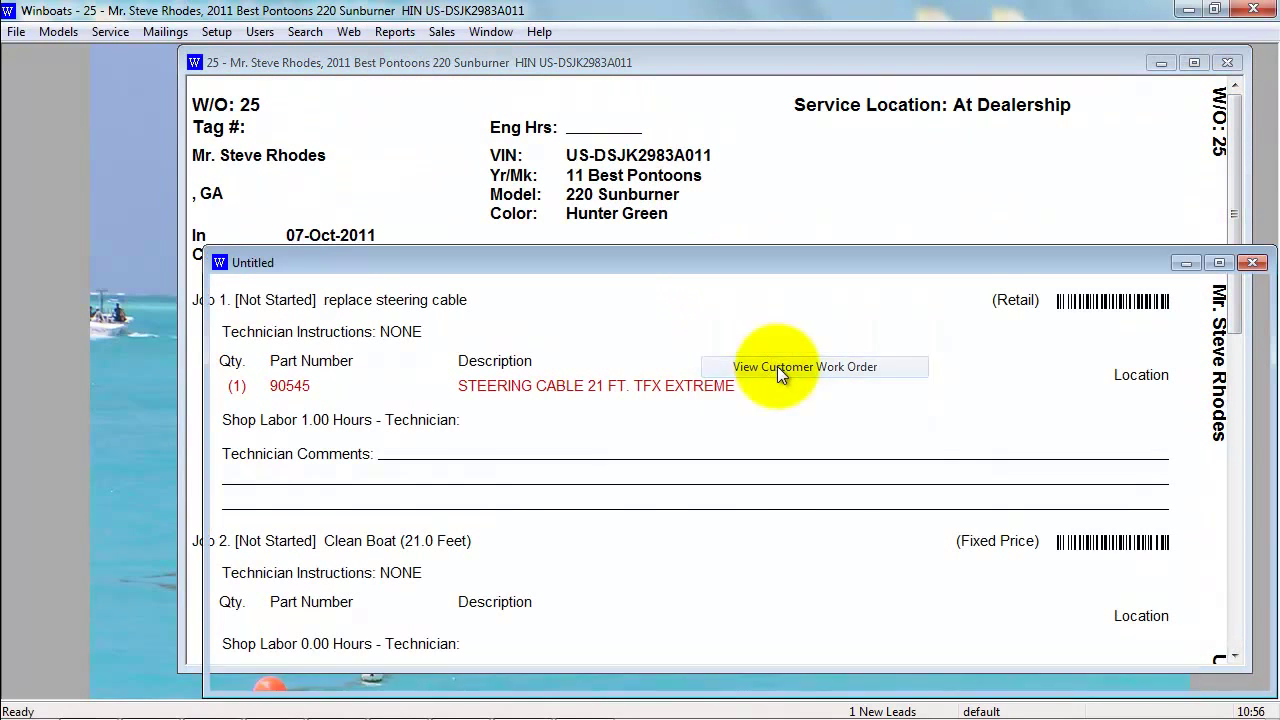
left_click_drag(810, 248, 795, 50)
scroll(620, 298, "down", 3)
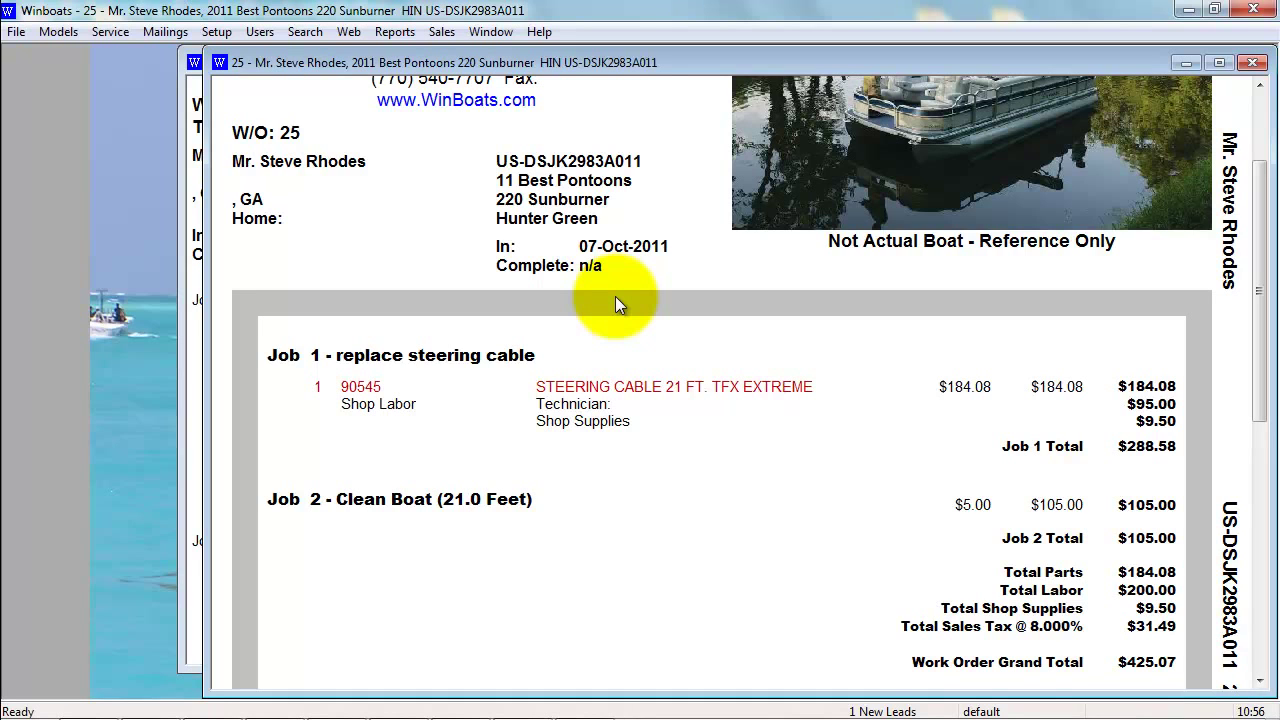
left_click(1252, 63)
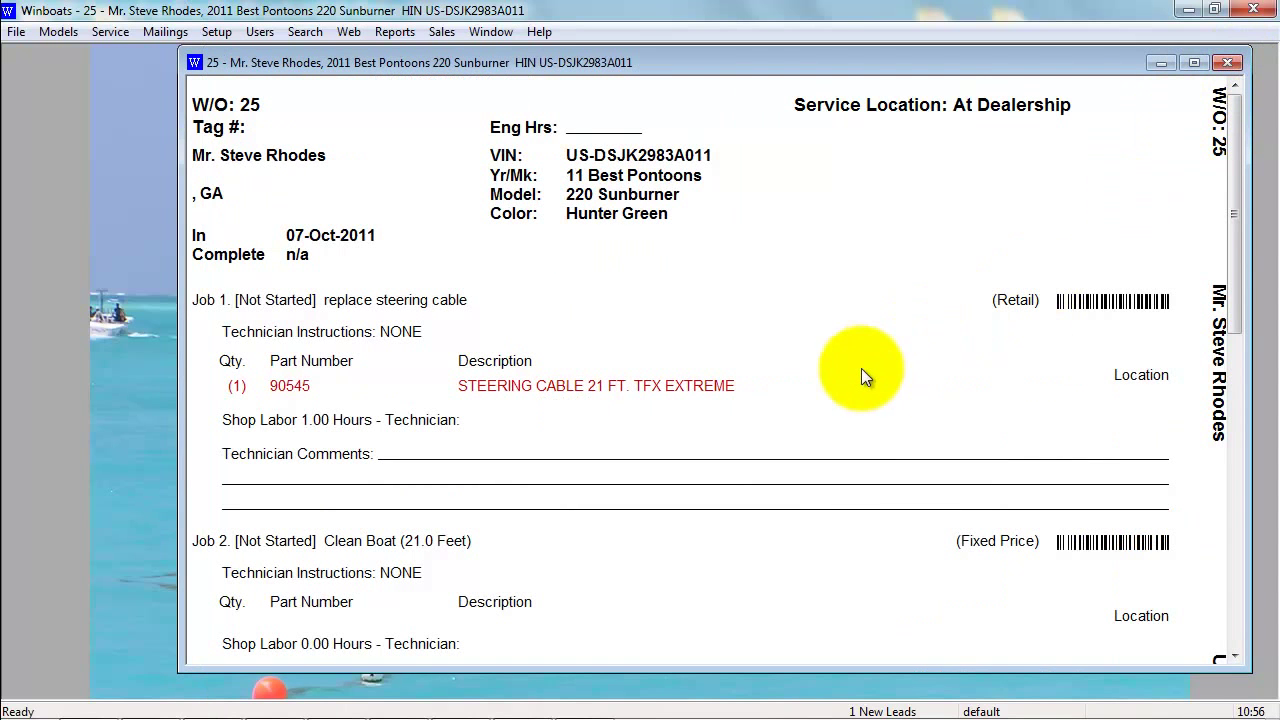
Edit the work order's "replace steering cable" job and set its status to Complete
right_click(684, 296)
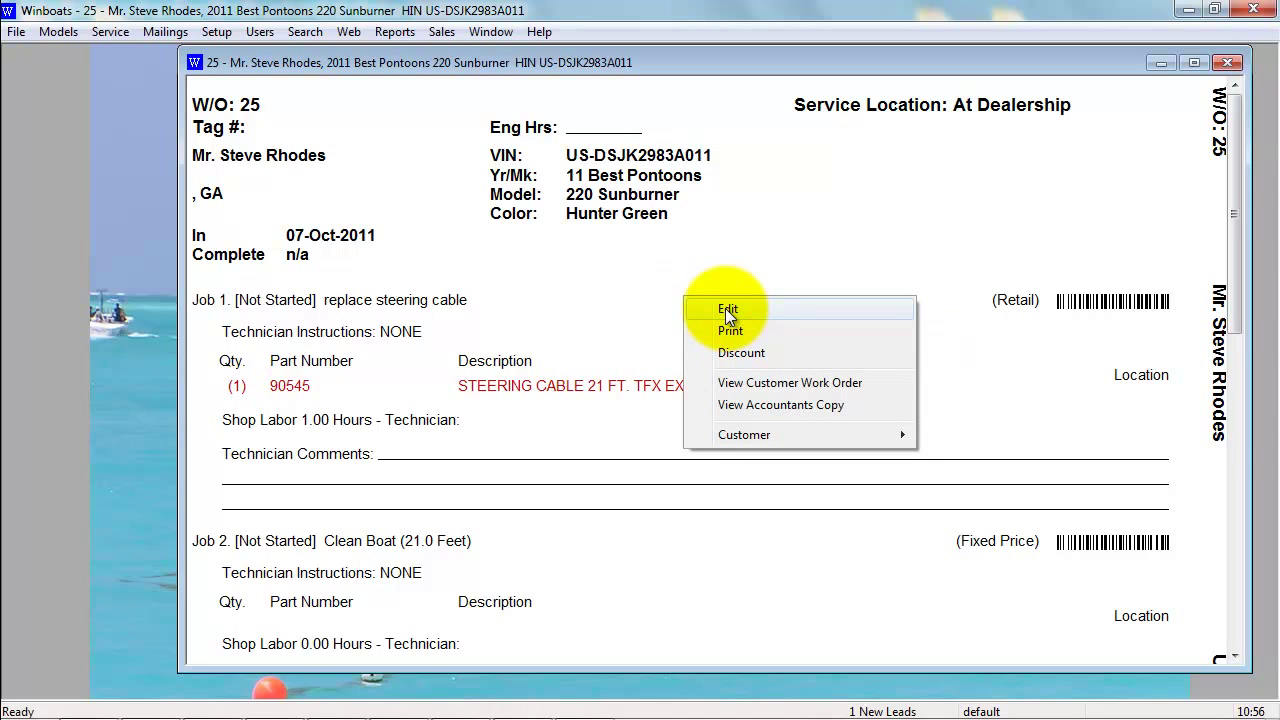
left_click(727, 311)
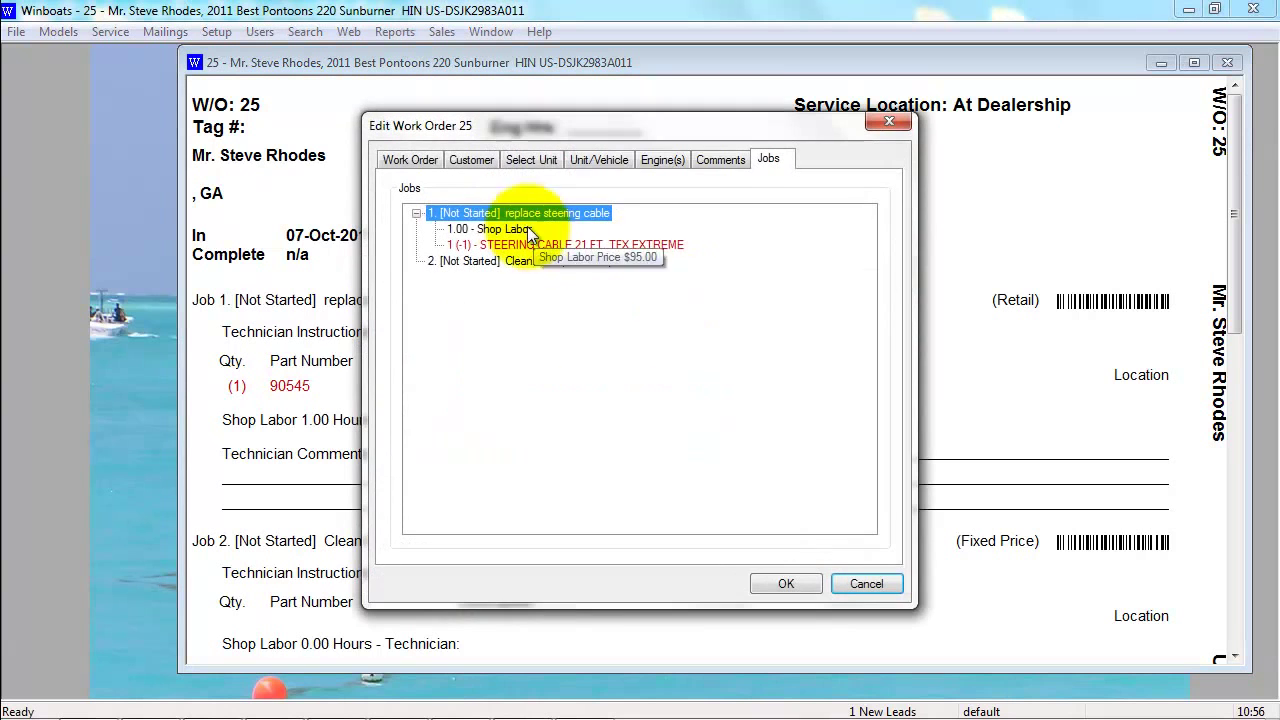
right_click(508, 220)
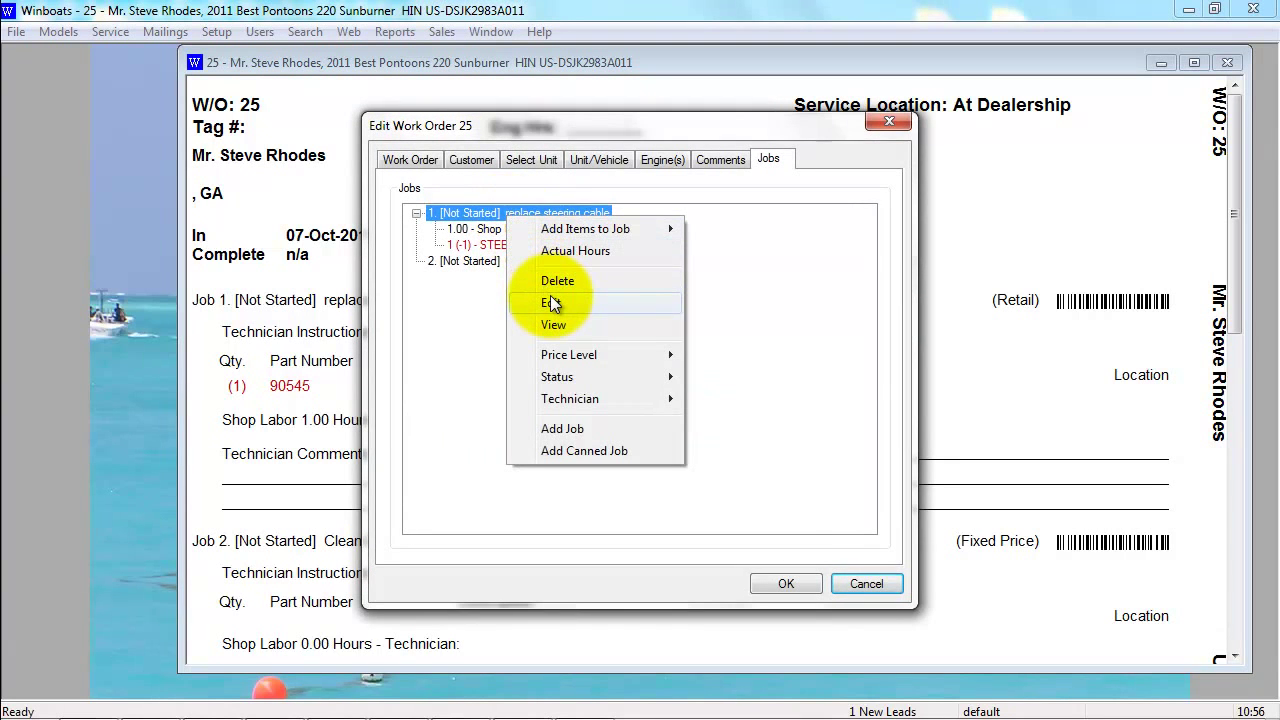
left_click(550, 300)
left_click(566, 323)
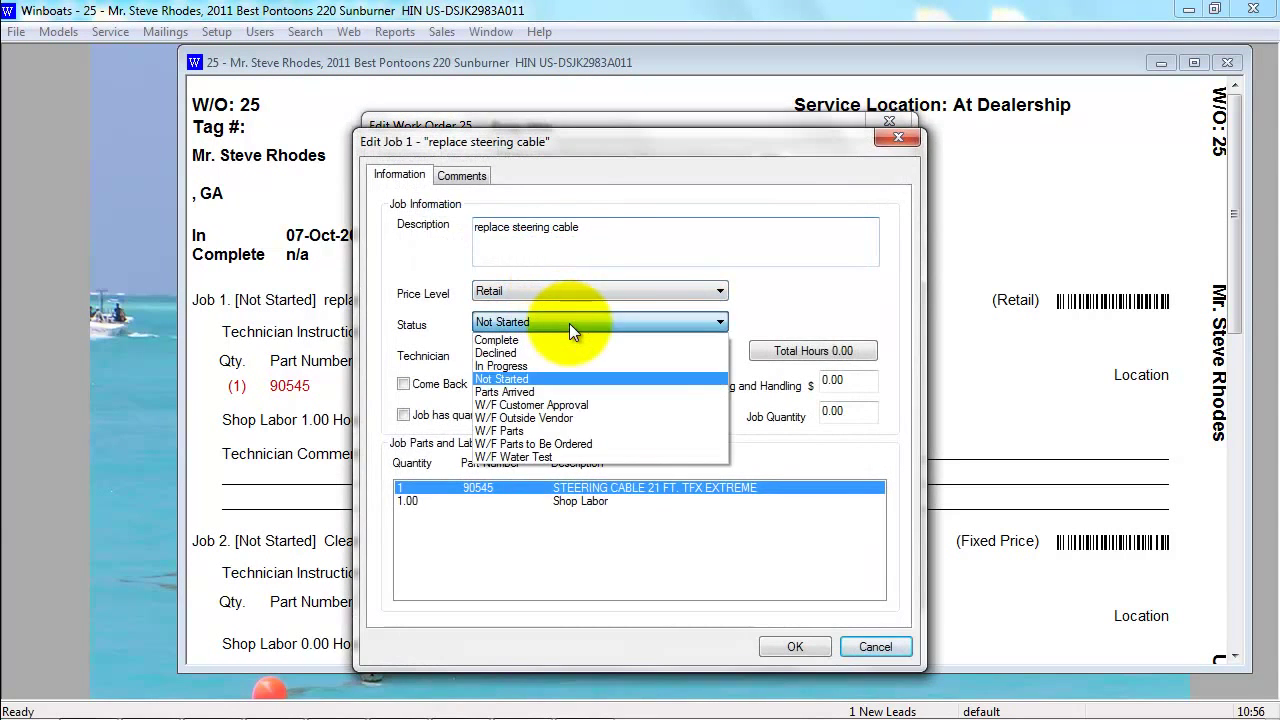
left_click(568, 338)
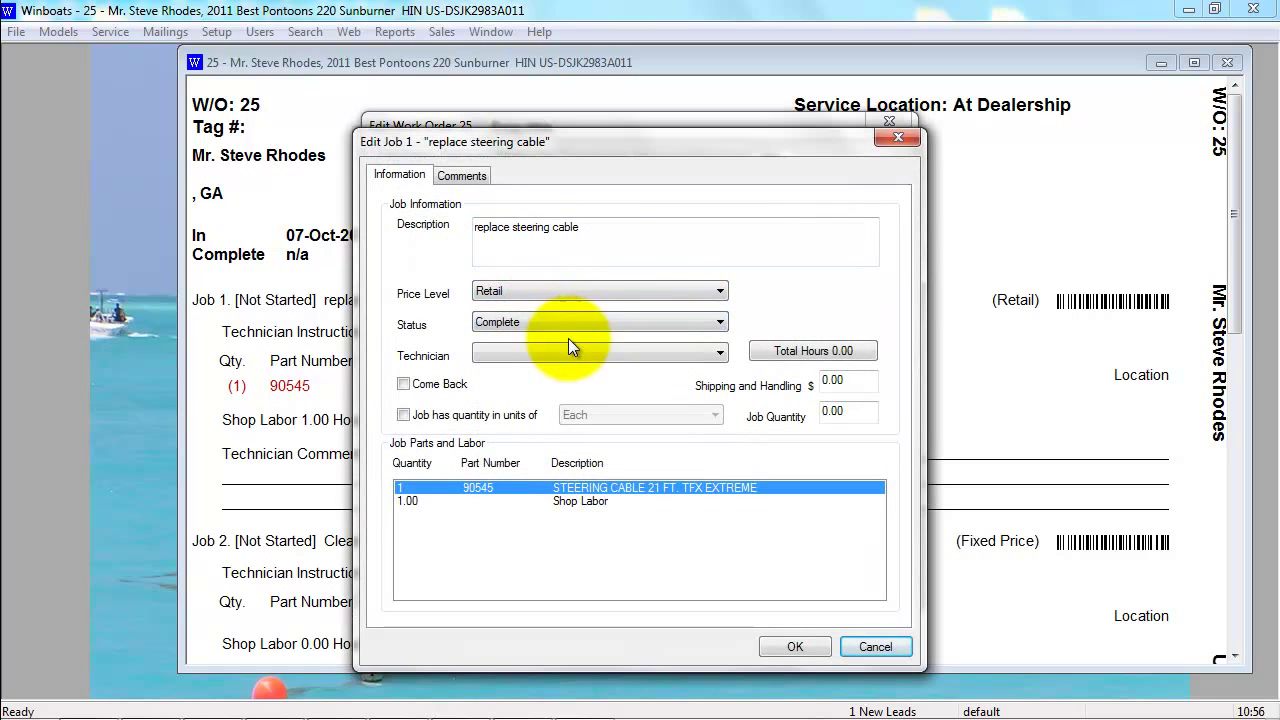
left_click(789, 644)
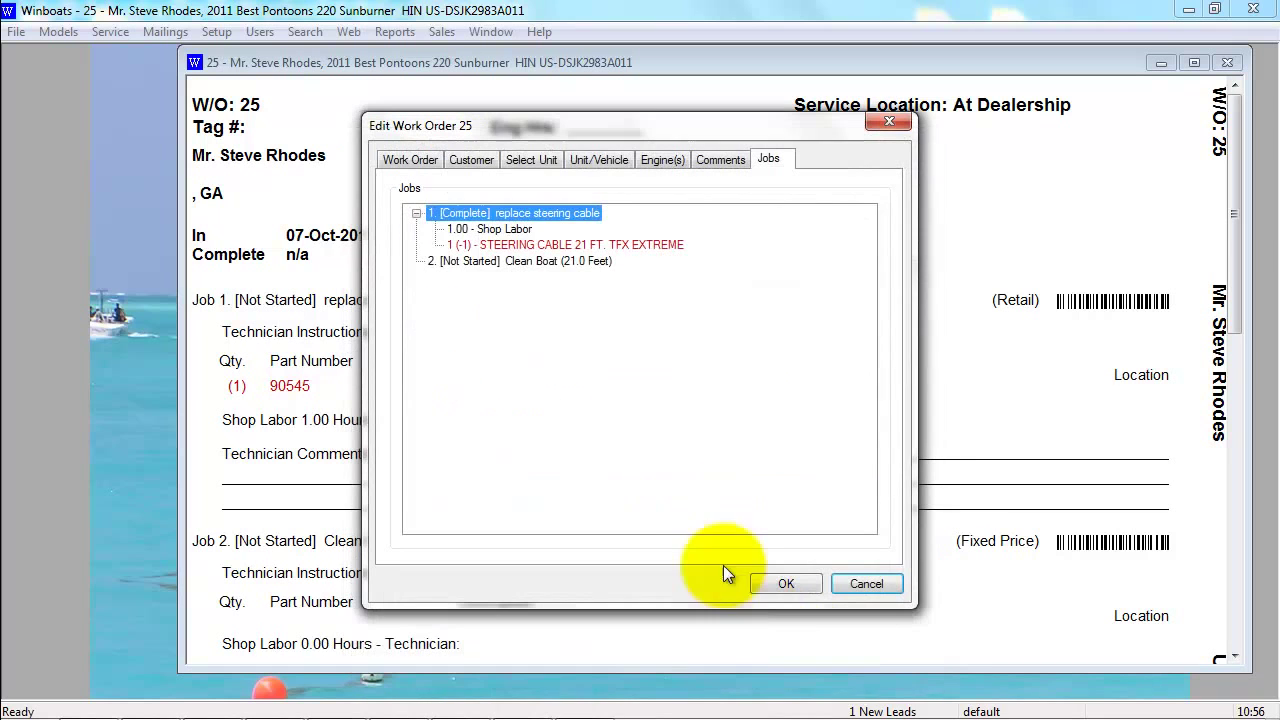
Set the Clean Boat job's status to Complete and save the work order changes
right_click(535, 263)
mouse_move(611, 400)
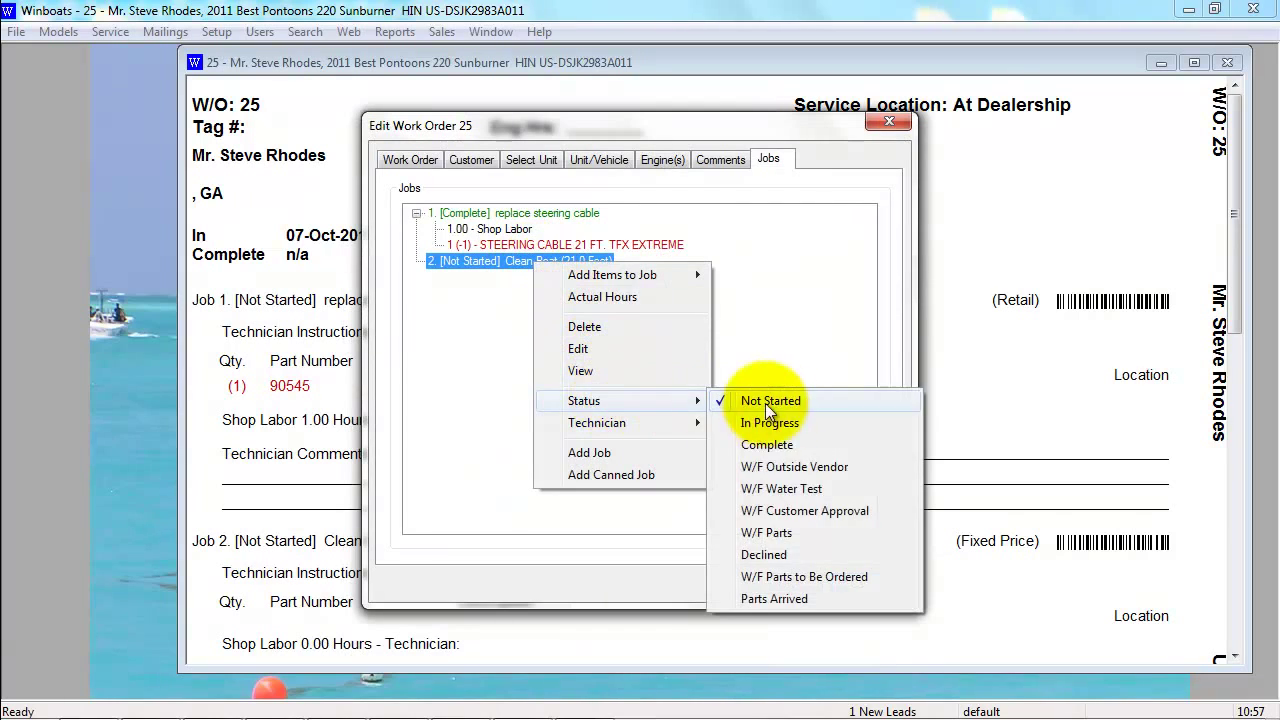
left_click(783, 443)
left_click(788, 581)
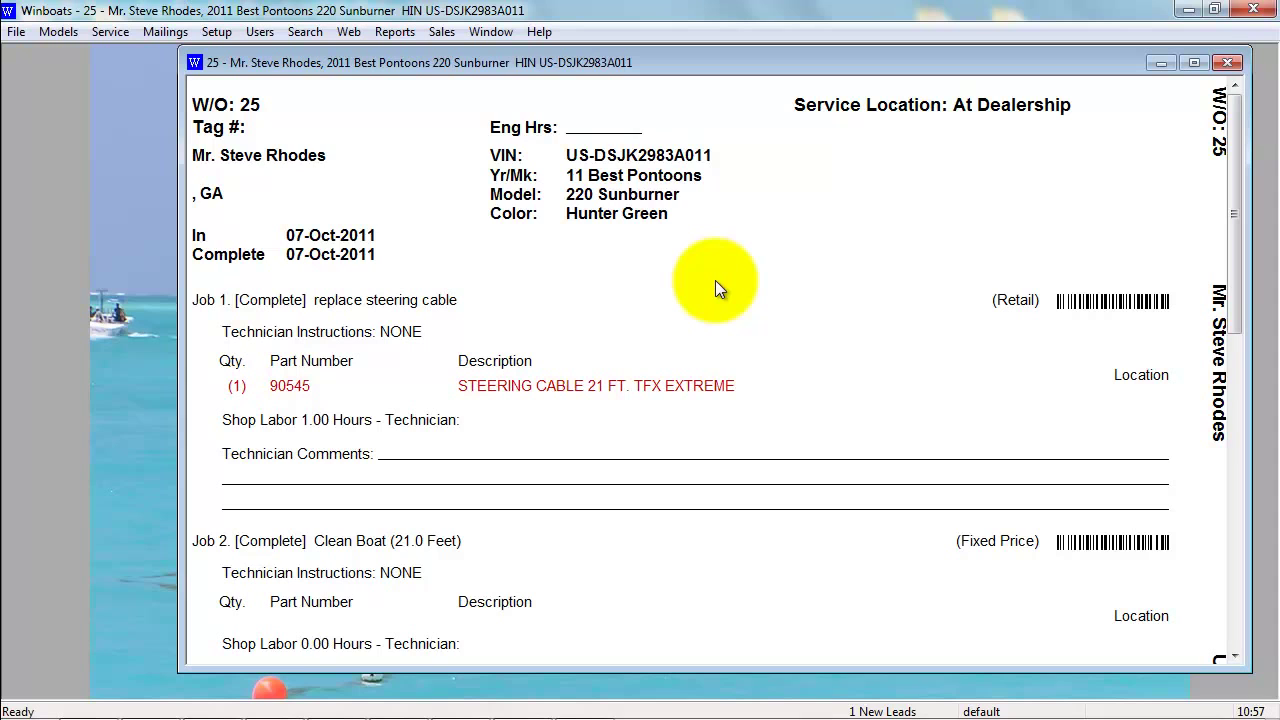
Check the actions available for the completed work order without choosing one, and close the work order
right_click(715, 280)
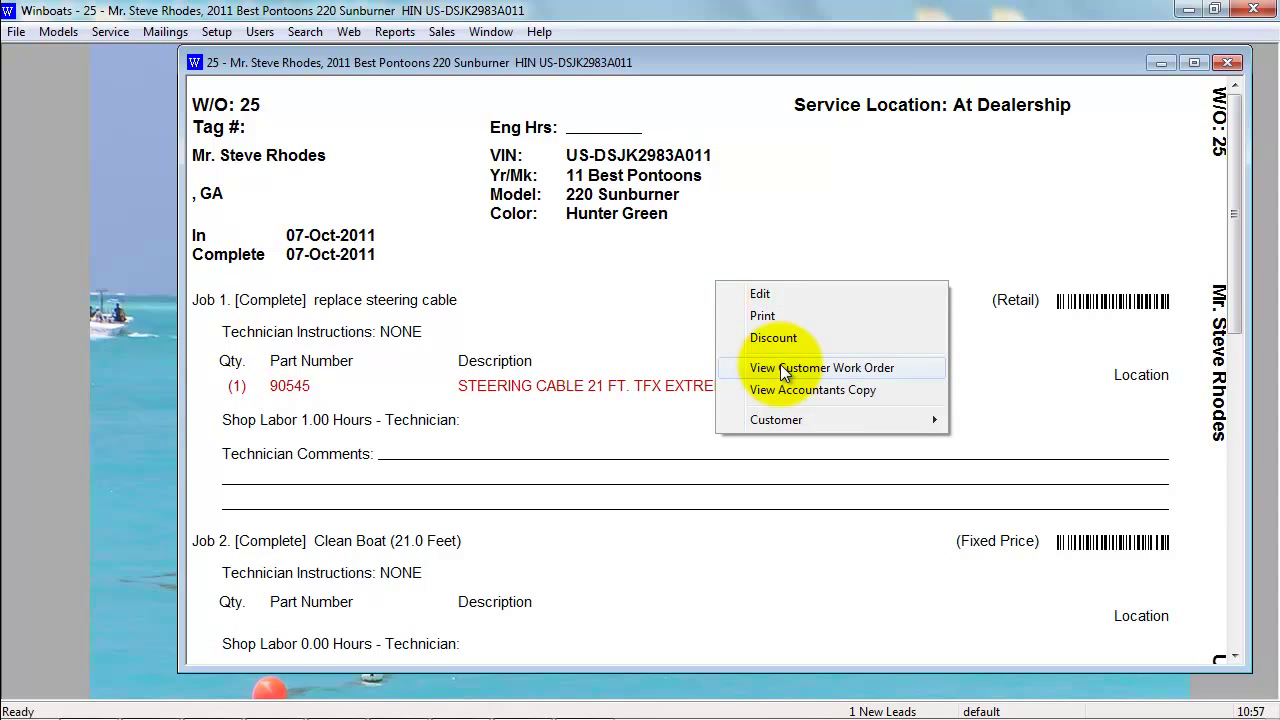
left_click(624, 262)
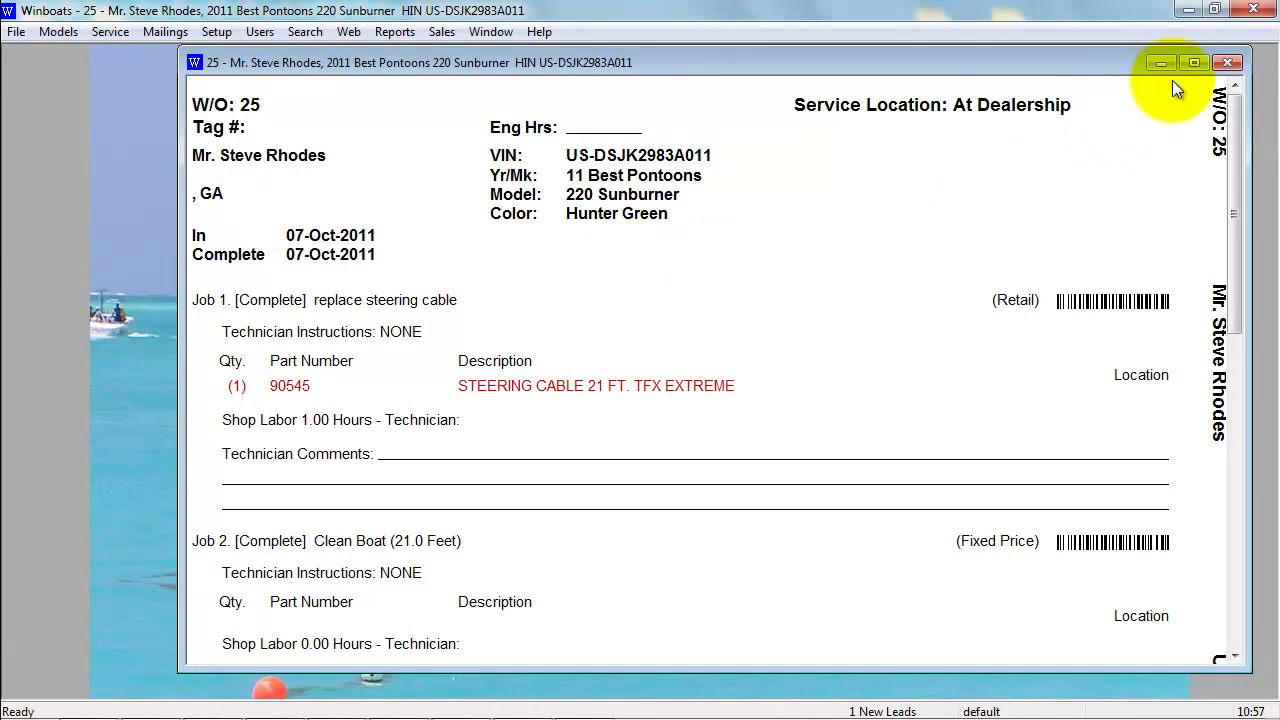
left_click(1227, 65)
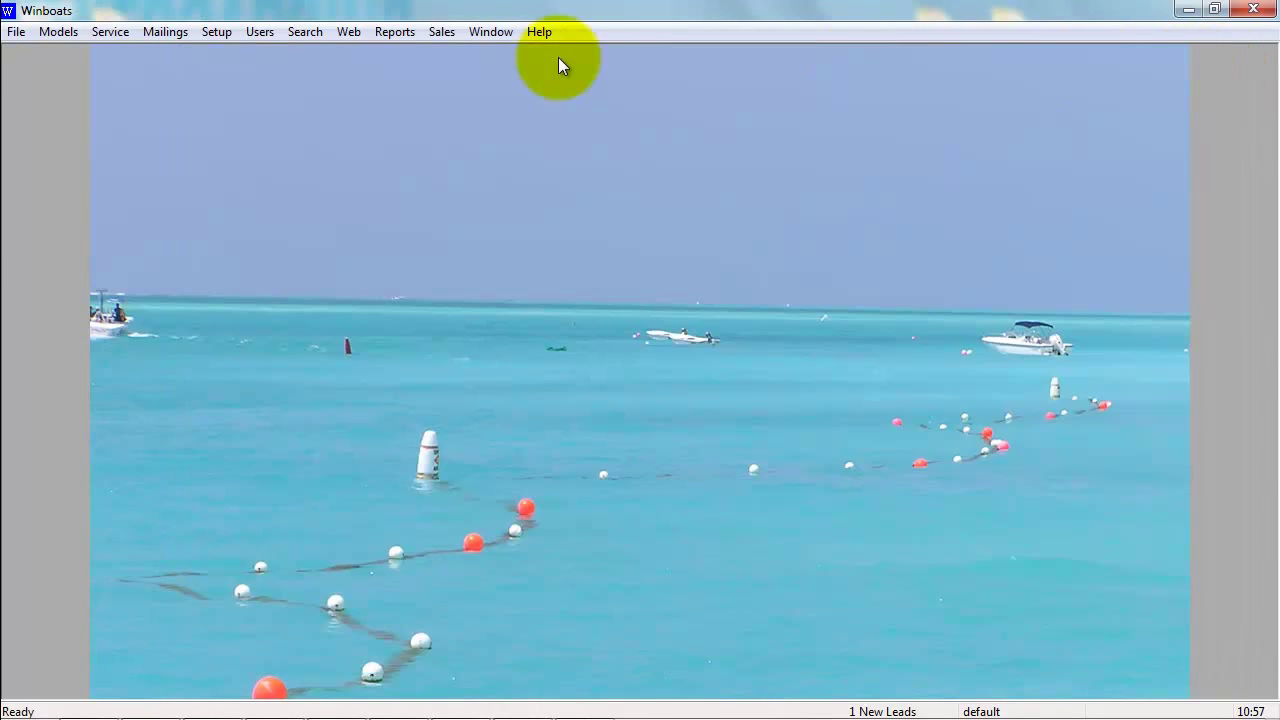
Open the list of completed work orders that have not been cashiered
left_click(106, 34)
mouse_move(153, 124)
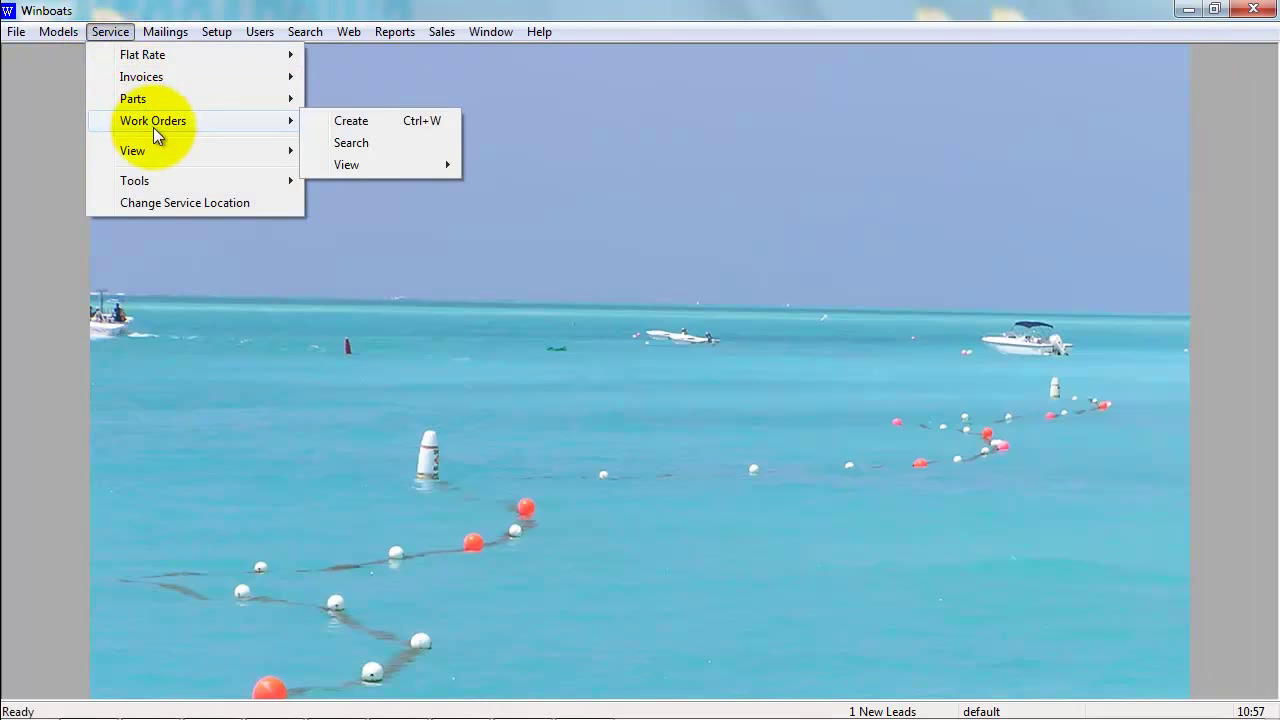
mouse_move(391, 164)
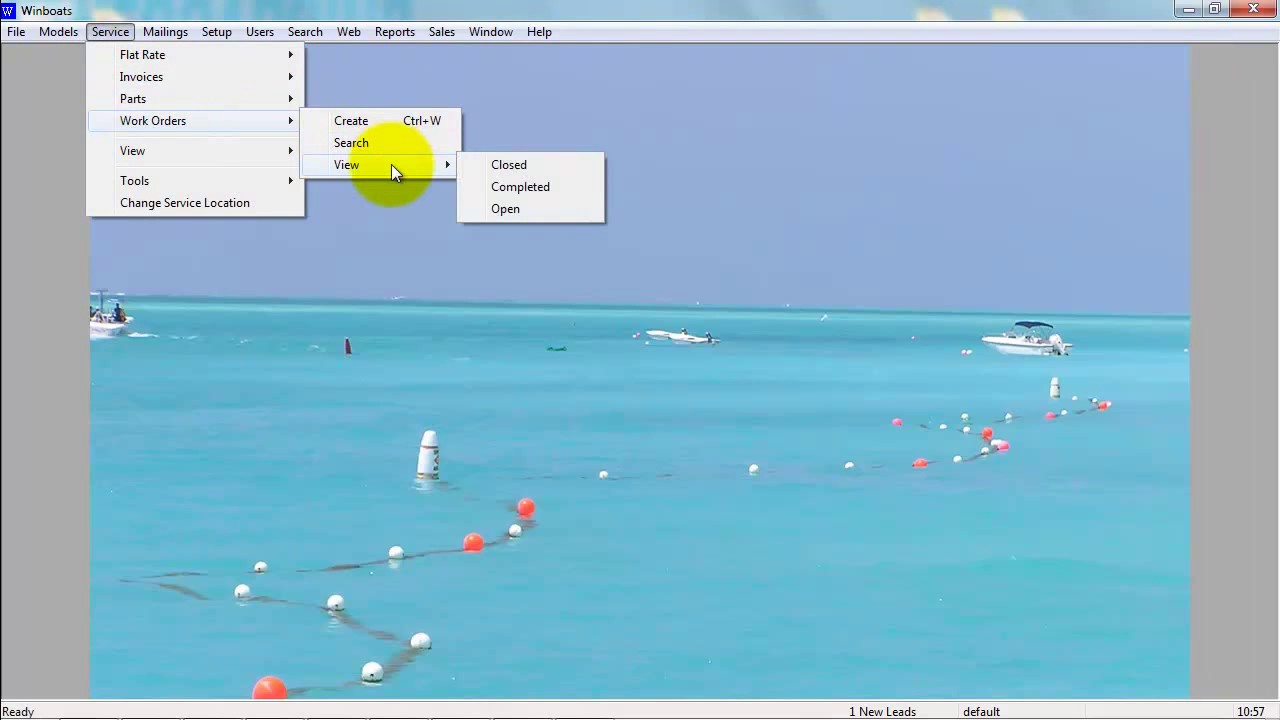
left_click(560, 186)
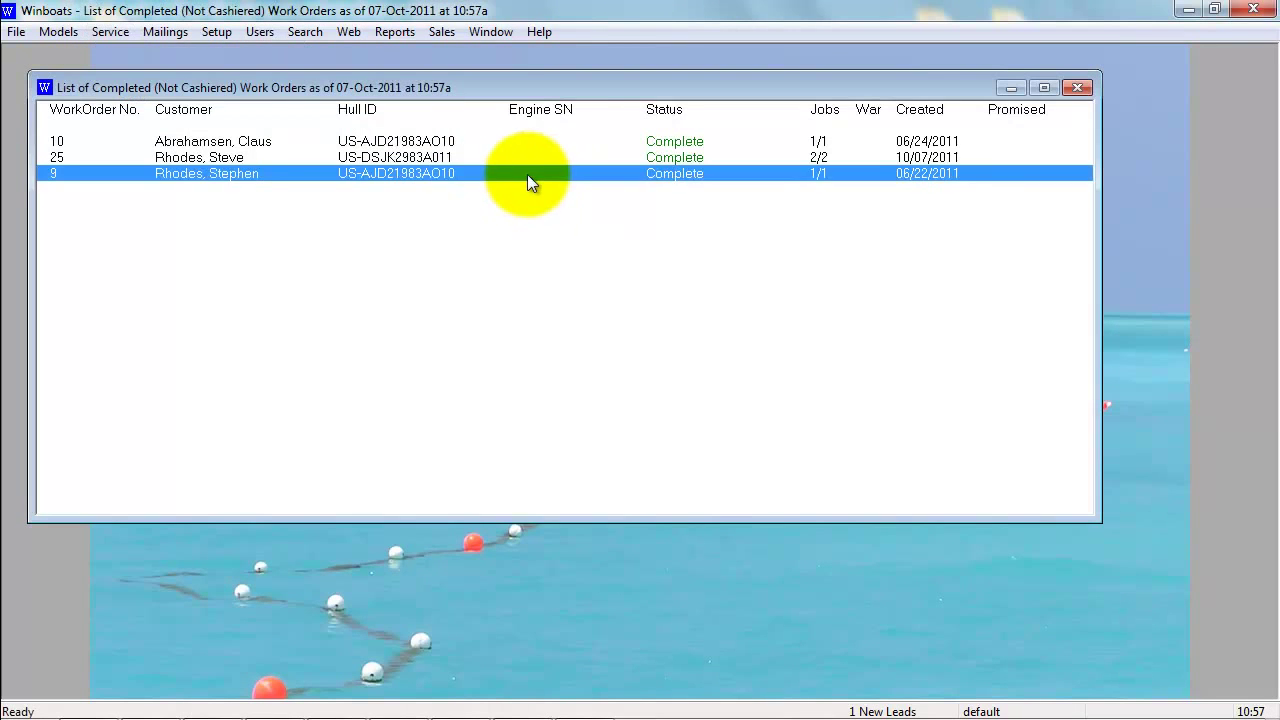
Open the customer work order for the completed two-job order created 10/07/2011, maximize it, and show its job charges
right_click(422, 156)
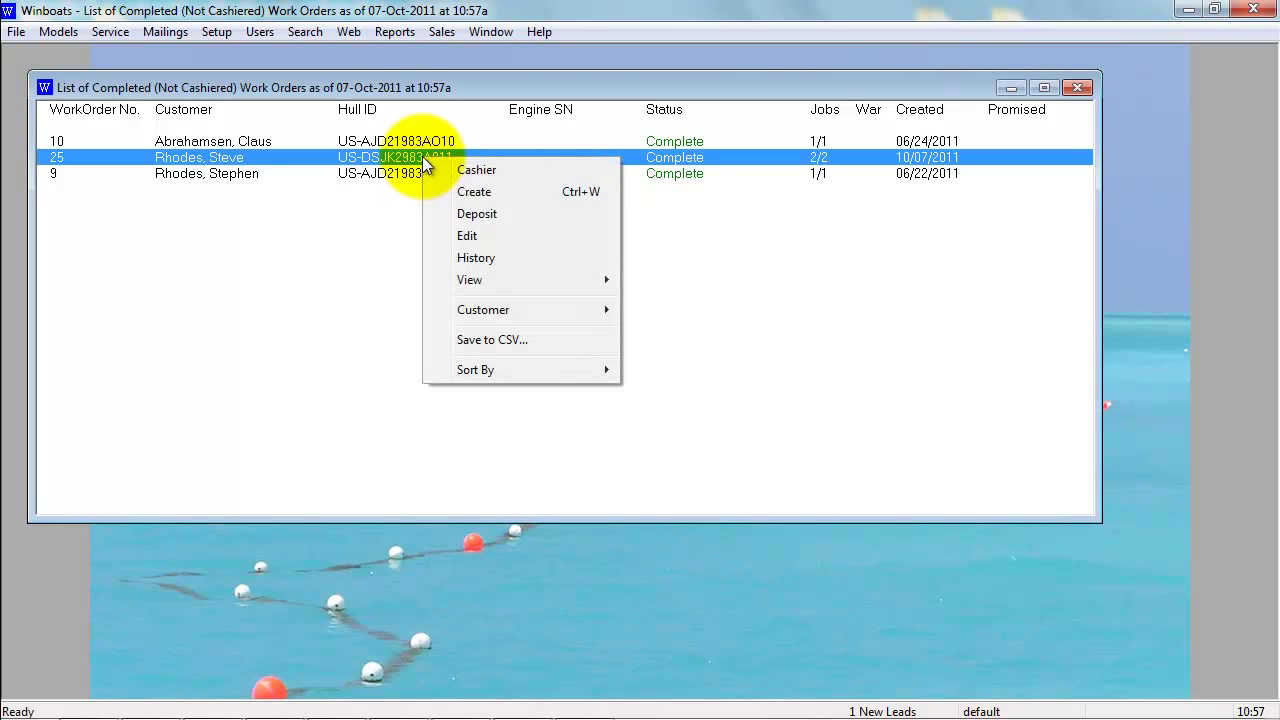
mouse_move(545, 279)
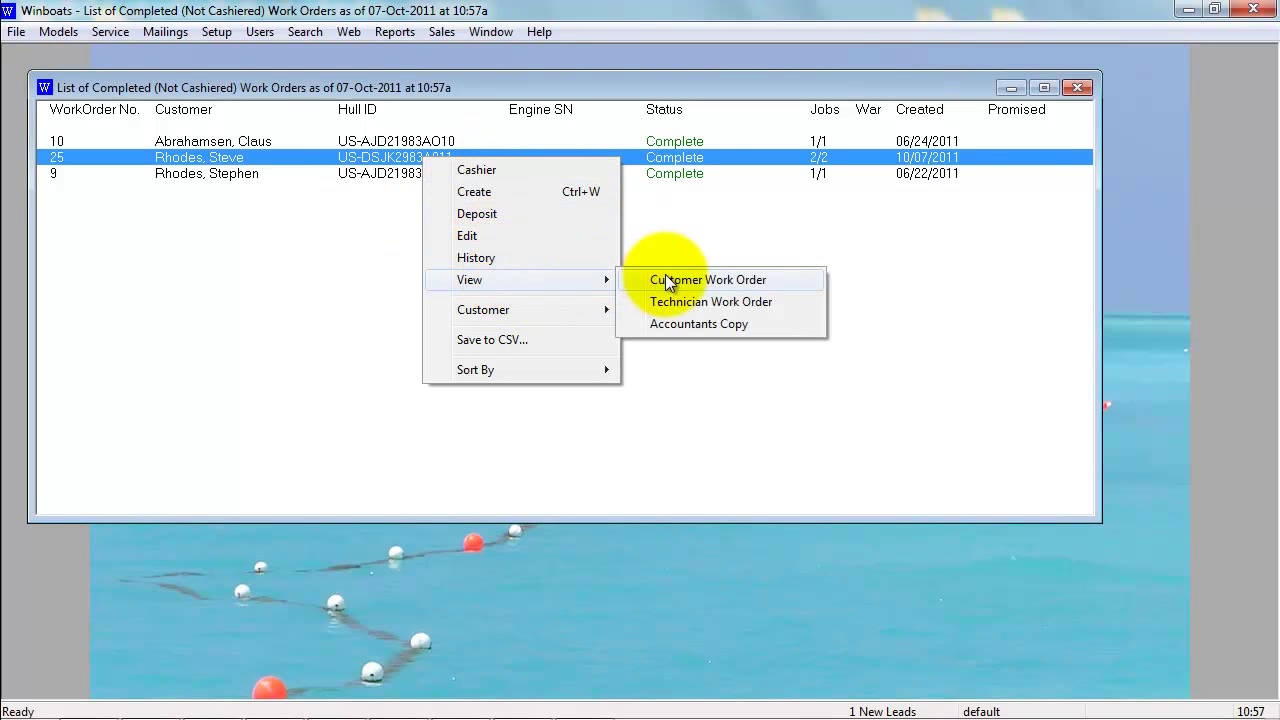
left_click(668, 281)
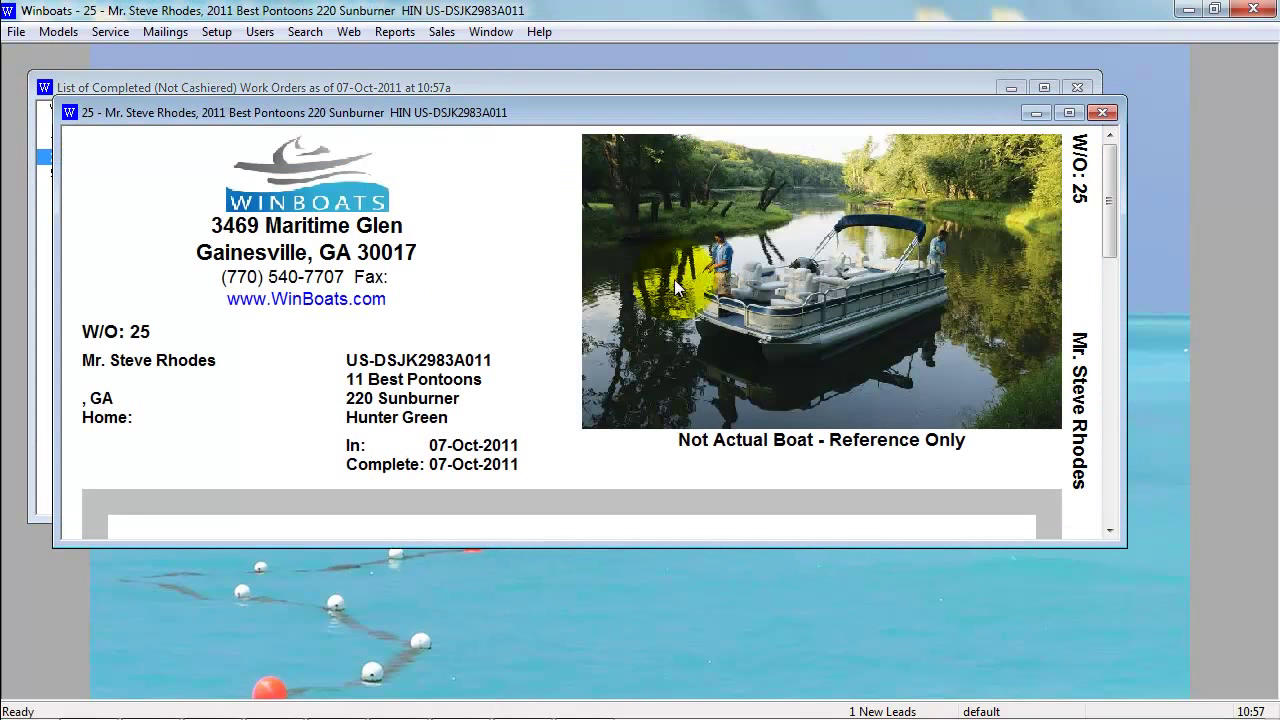
left_click(1098, 108)
scroll(615, 259, "down", 6)
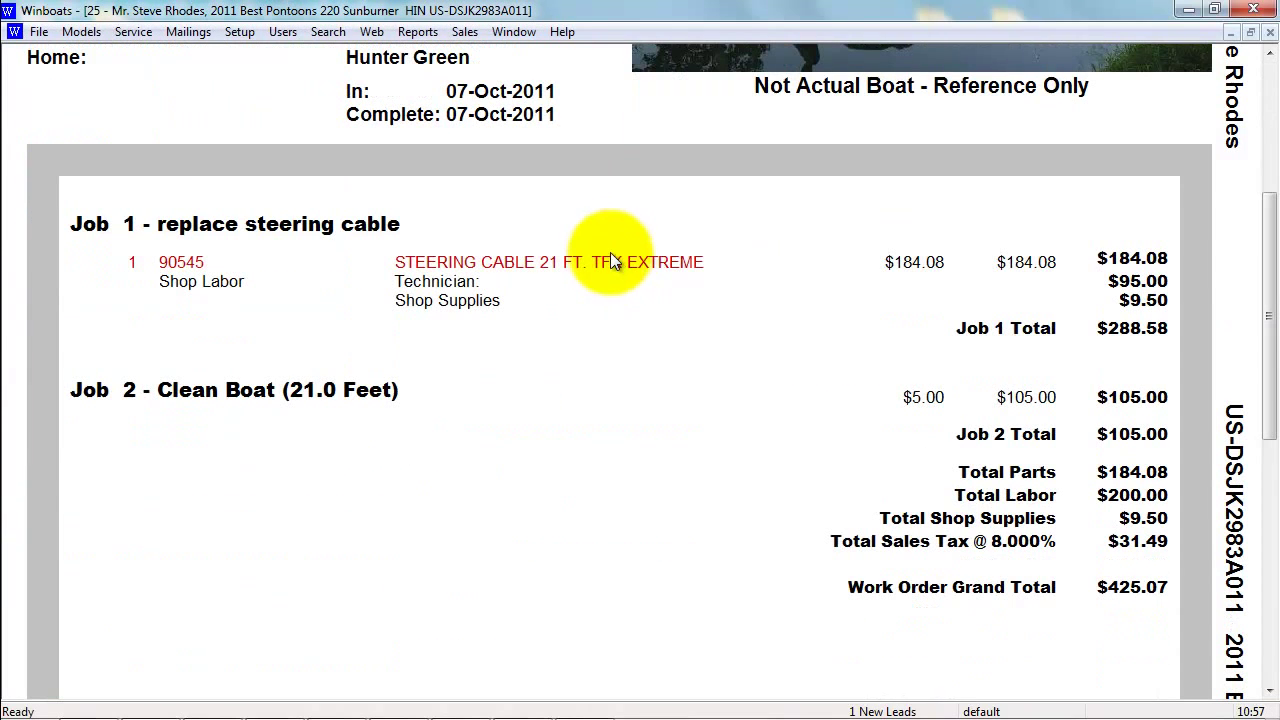
Cashier the work order with a Cash payment for the full balance due of $425.07, without printing
right_click(582, 220)
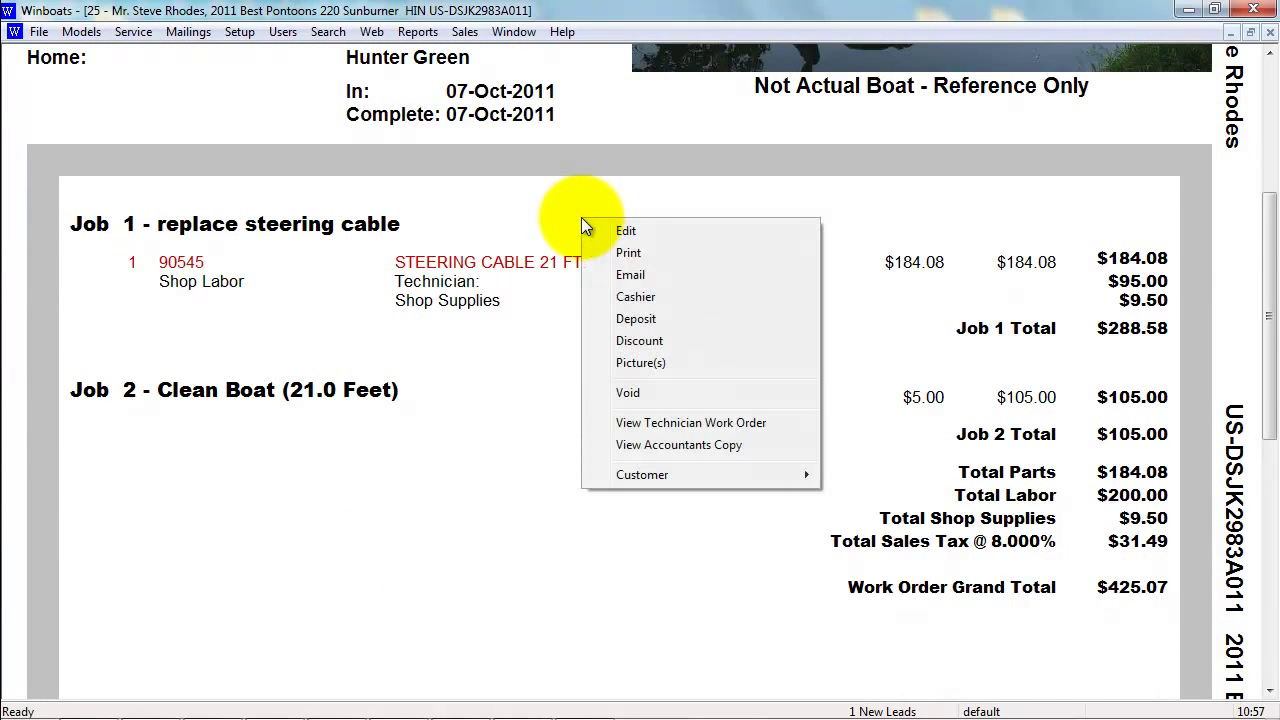
left_click(655, 297)
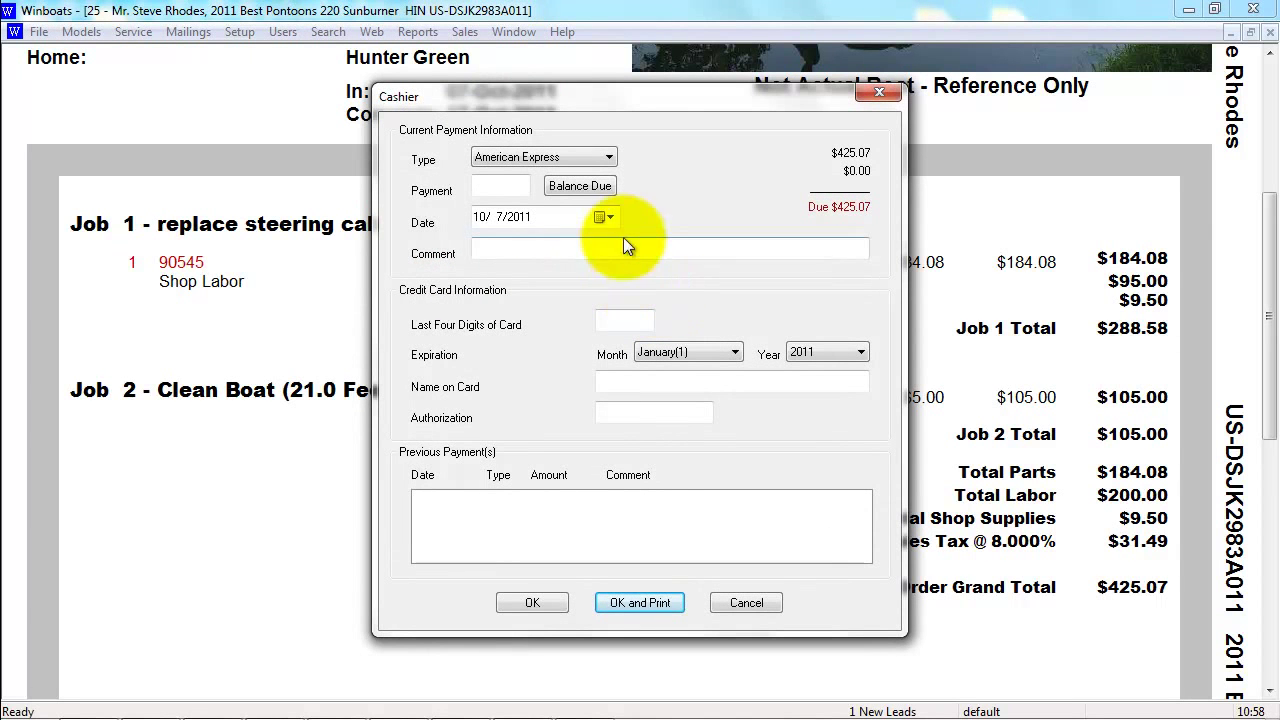
left_click(596, 154)
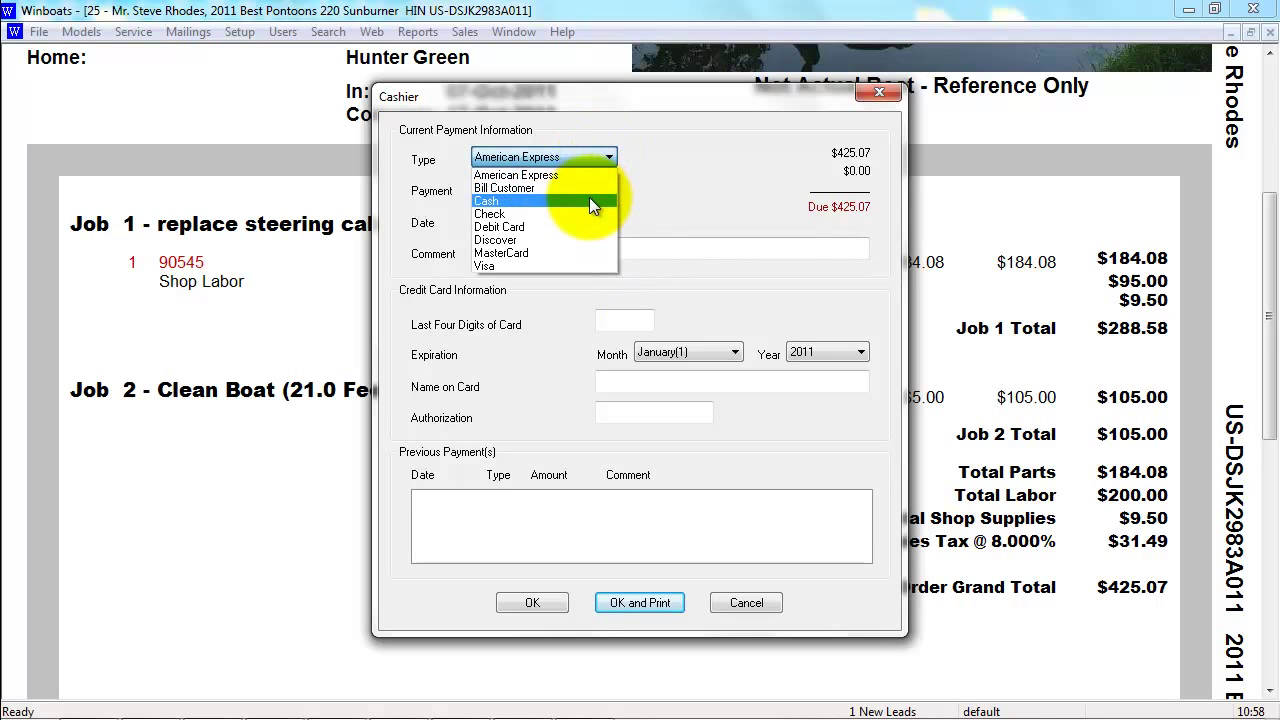
left_click(589, 197)
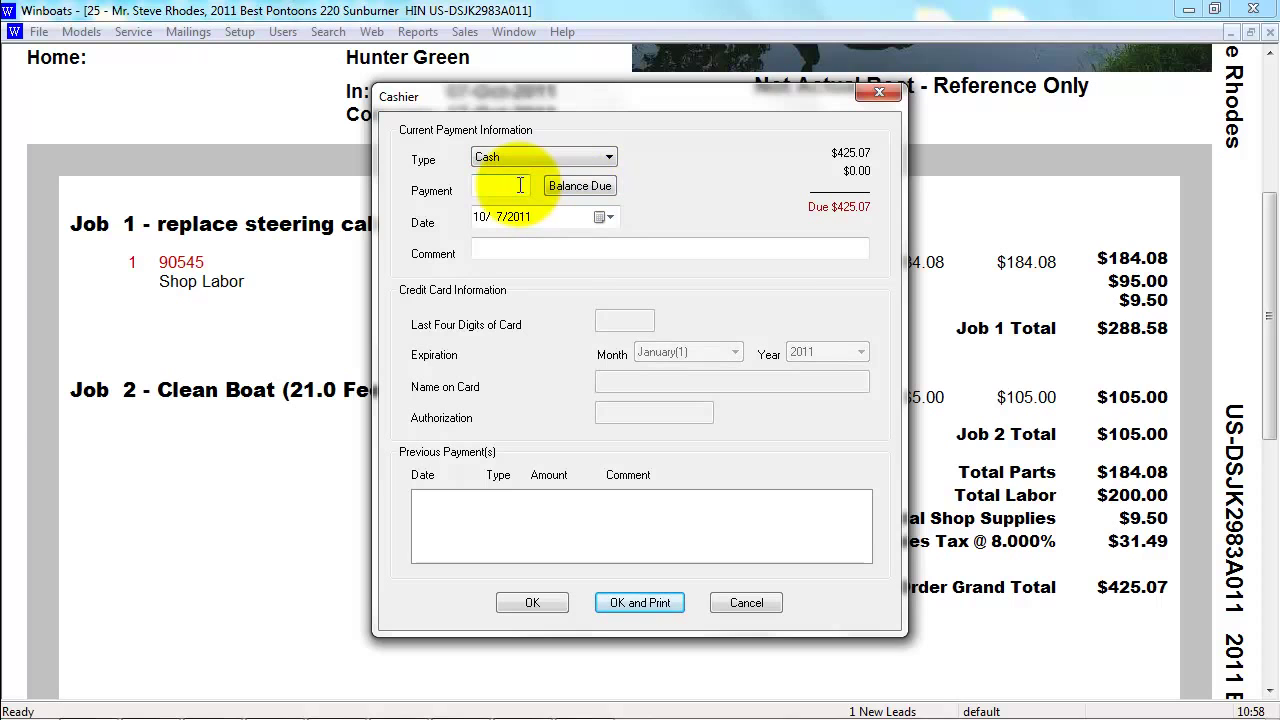
left_click(583, 185)
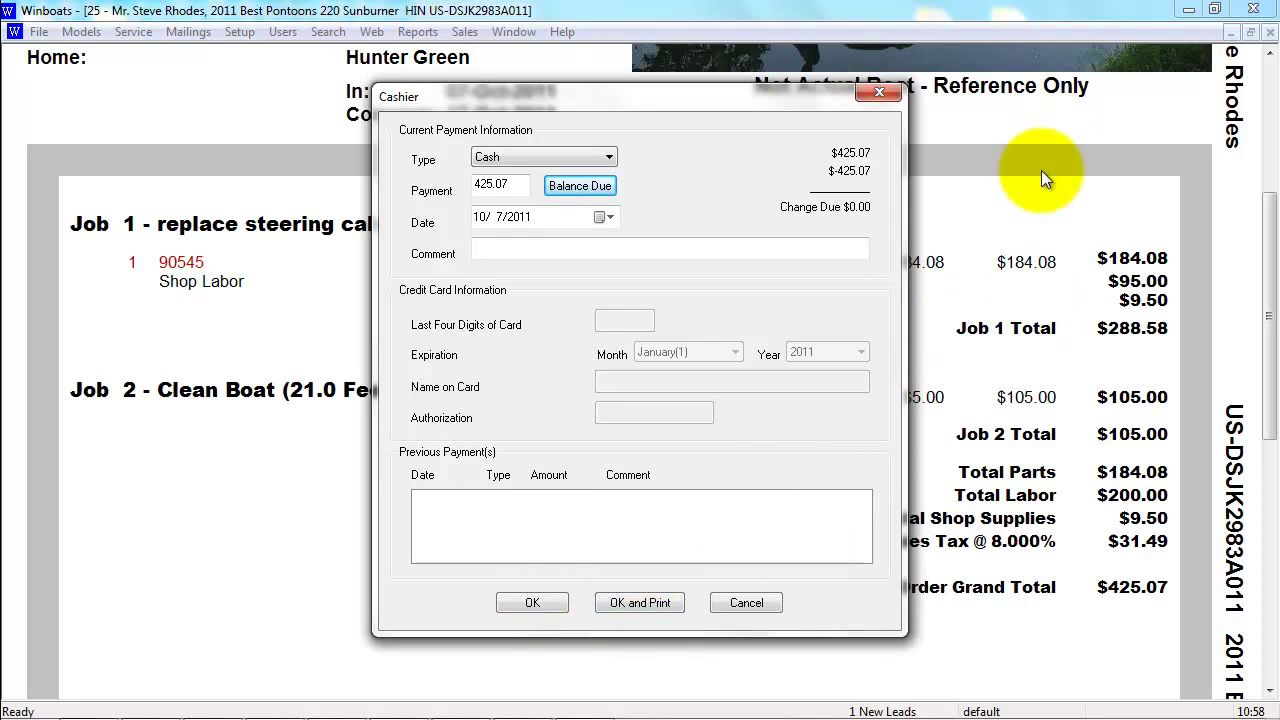
left_click(544, 604)
Review the cashiered work order, including the payment line, balance due, signature section, and boat details
scroll(1030, 612, "down", 2)
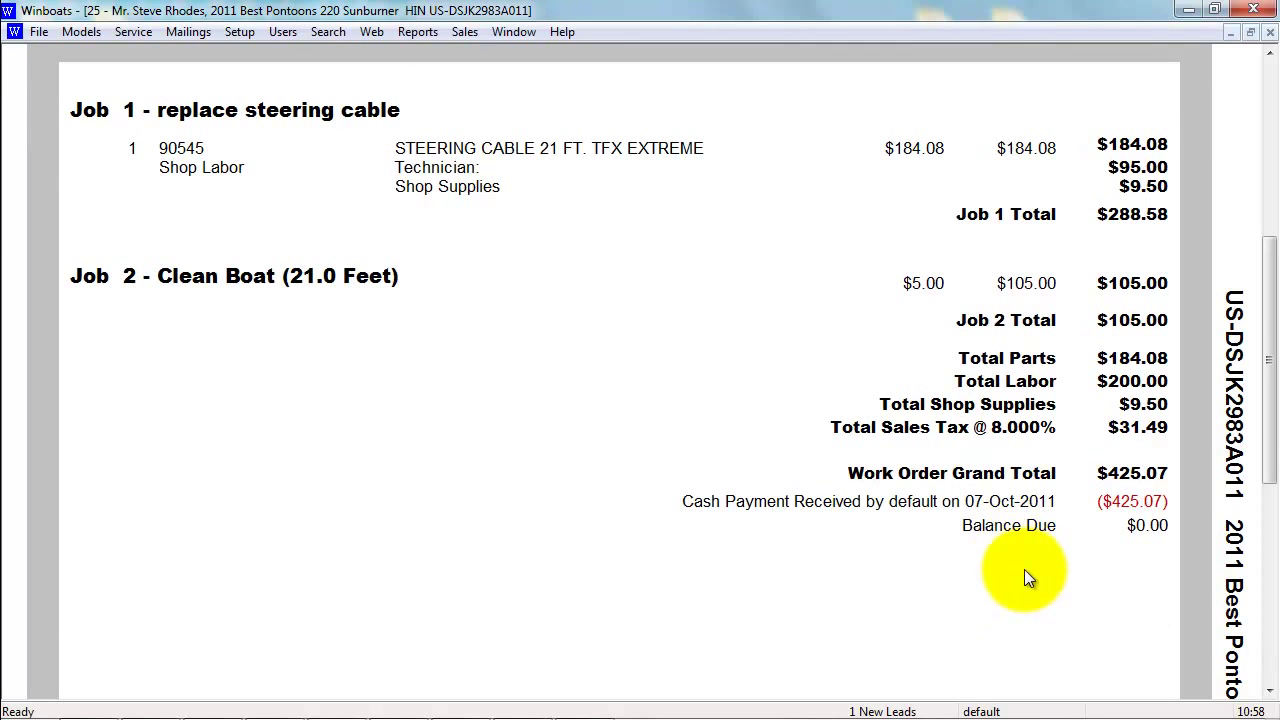
scroll(1025, 578, "up", 8)
scroll(1023, 566, "down", 15)
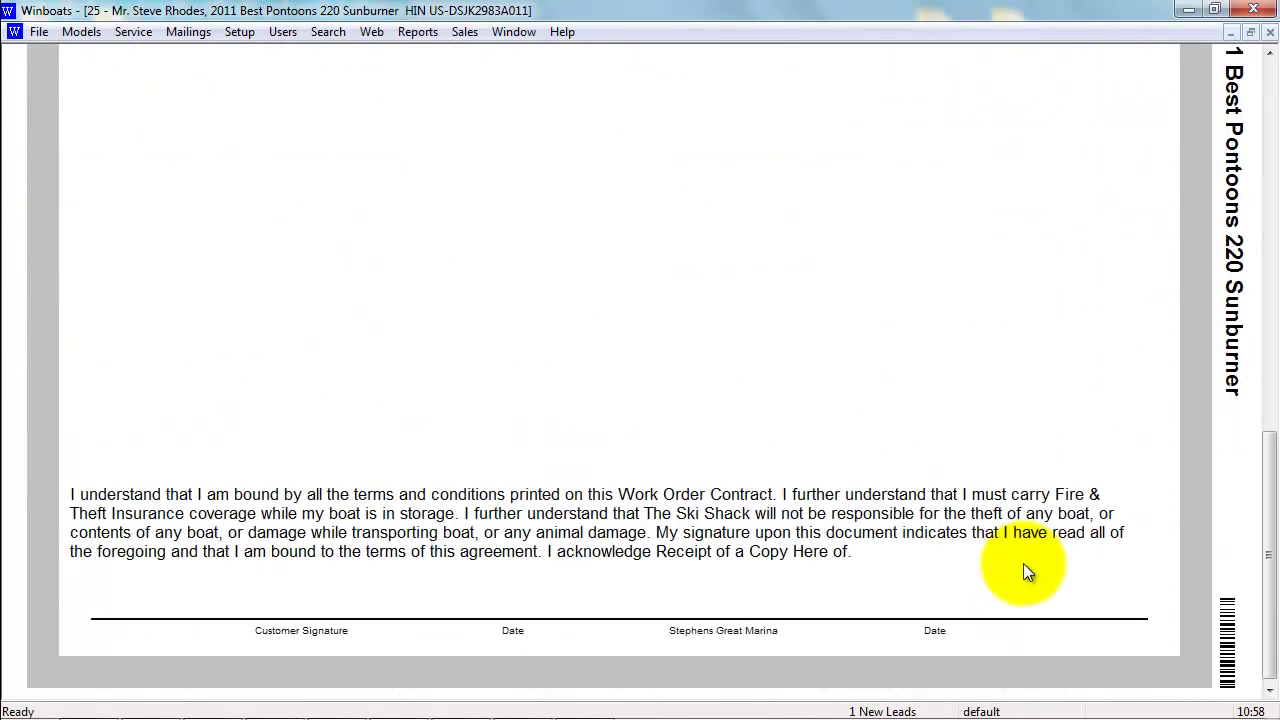
scroll(1023, 563, "up", 13)
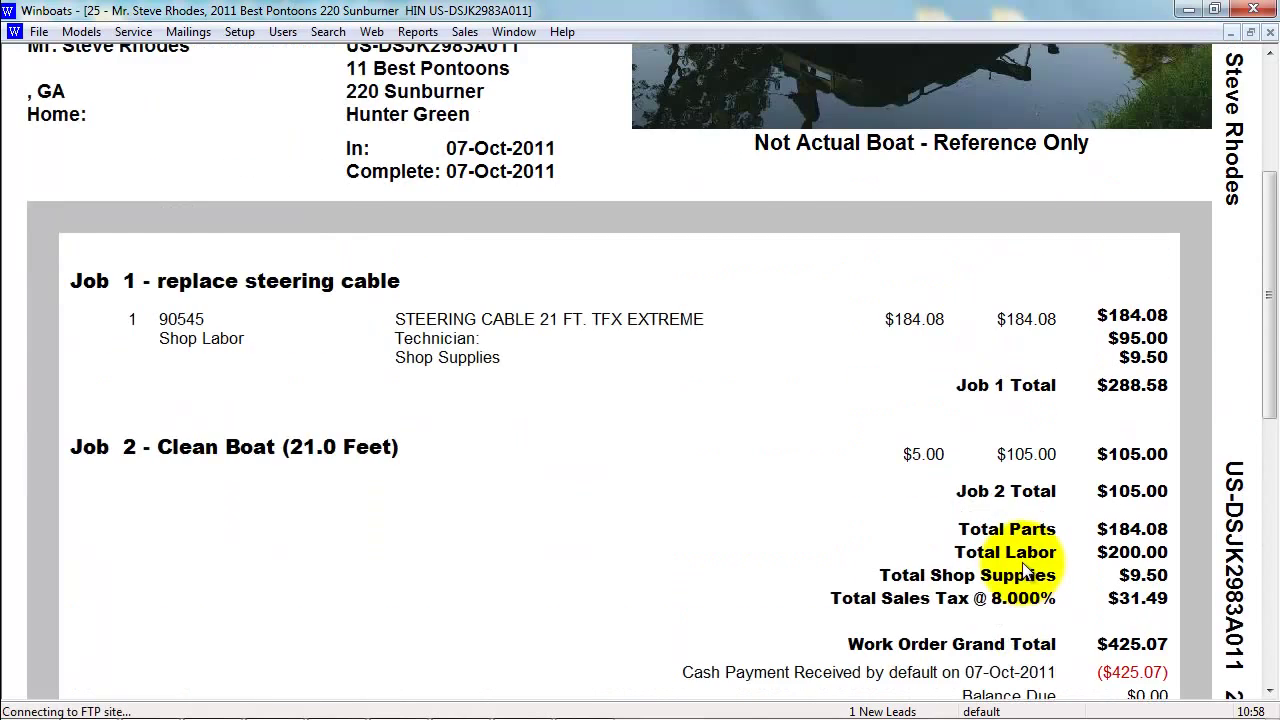
scroll(1023, 568, "up", 5)
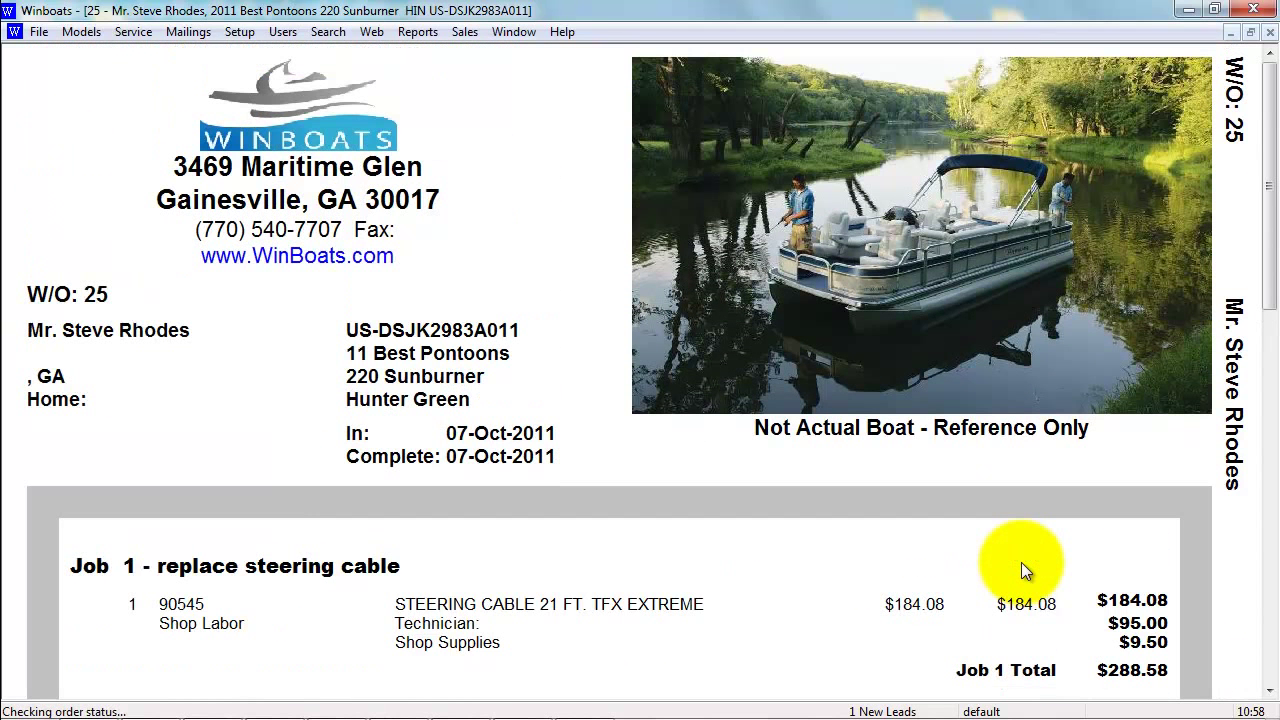